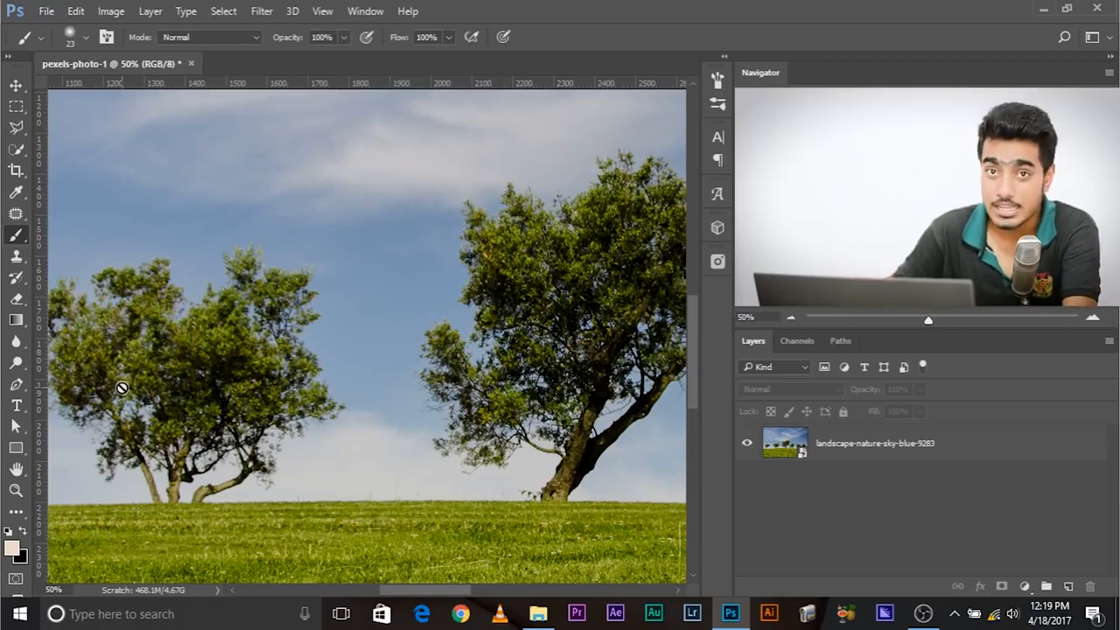
- Fit the whole landscape photo in view and display its colour channels
key(ctrl+minus)
key(ctrl+minus)
key(ctrl+minus)
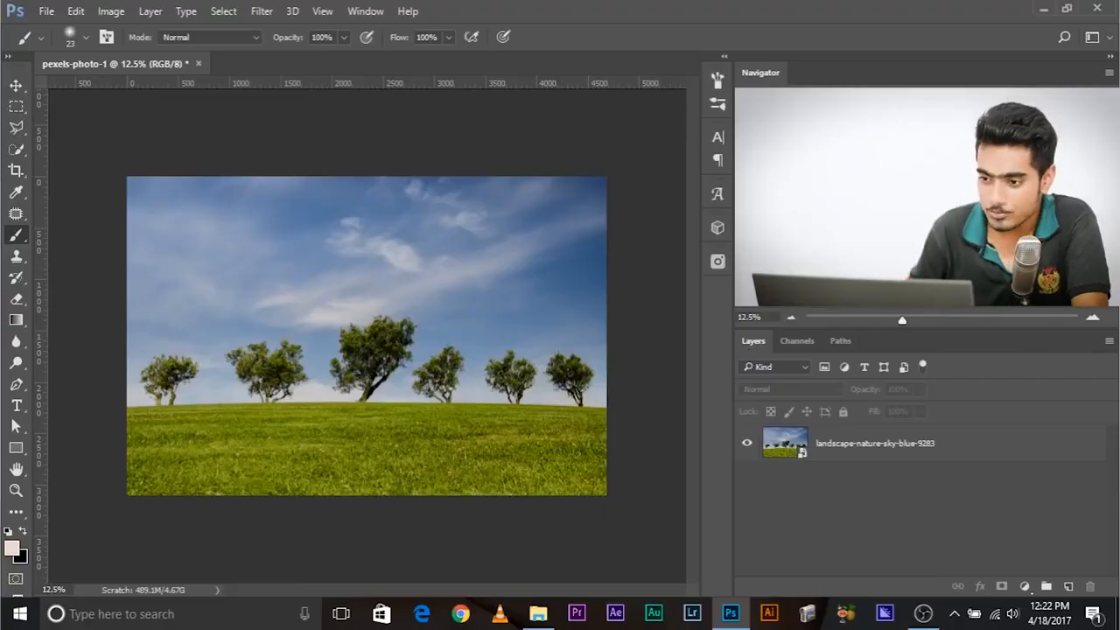
click(797, 342)
click(359, 12)
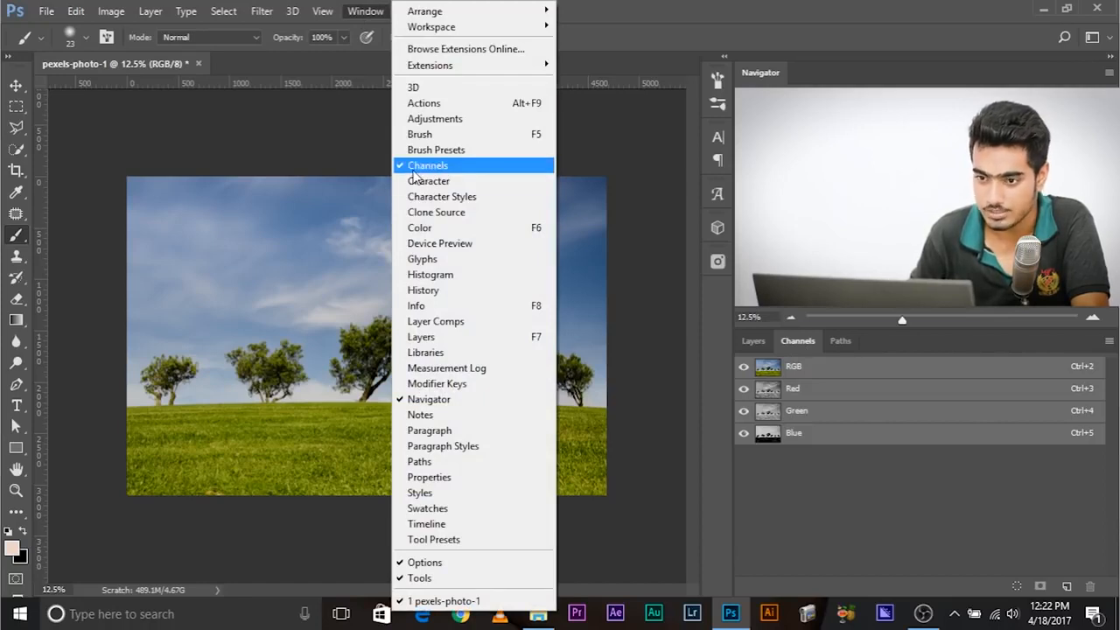
click(613, 22)
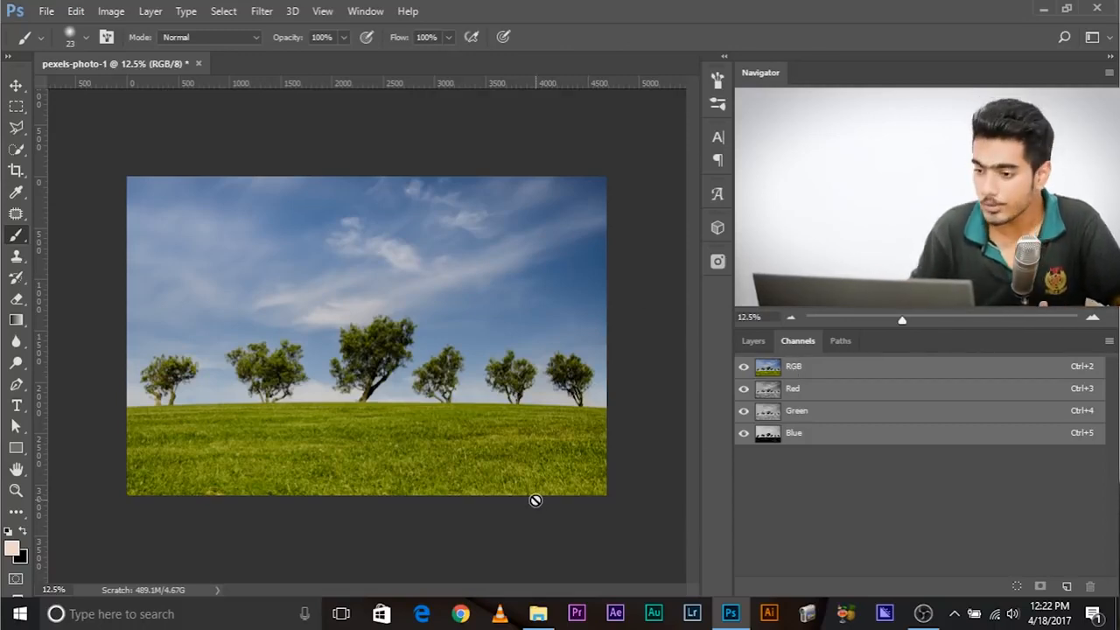
- Compare the Red, Green and Blue channels individually for contrast between the trees and the sky, finishing on Blue
click(800, 390)
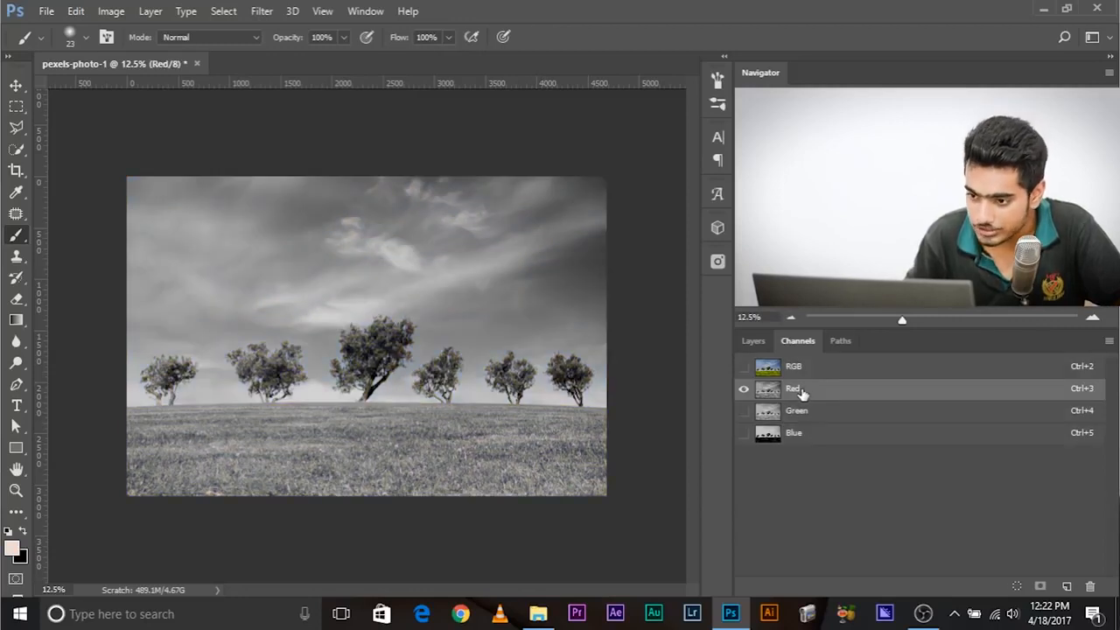
click(817, 417)
click(814, 433)
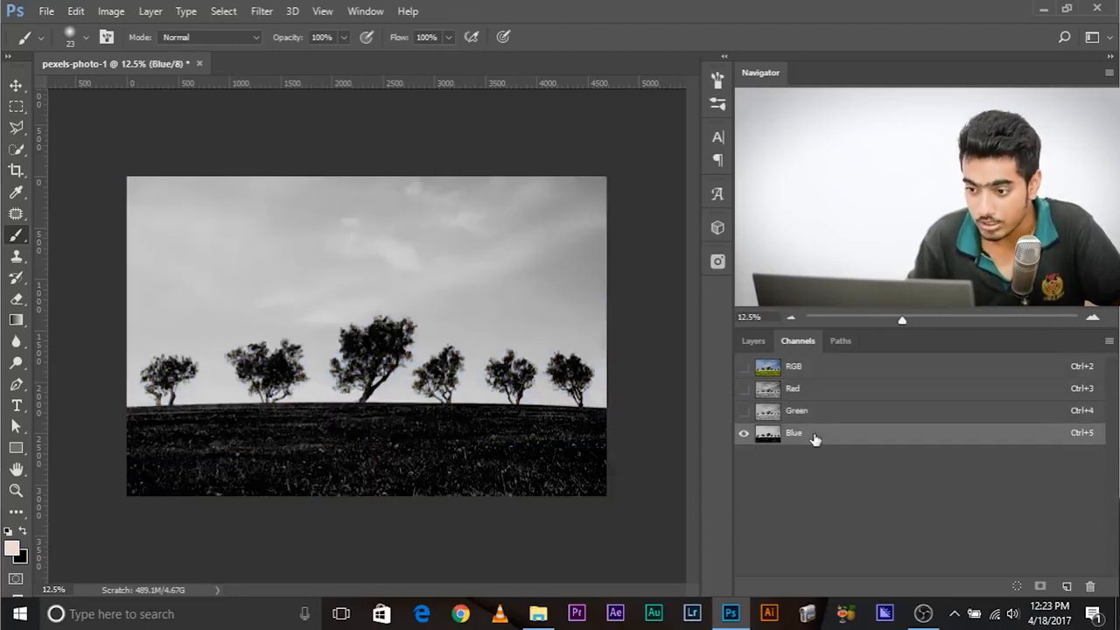
click(810, 378)
click(808, 391)
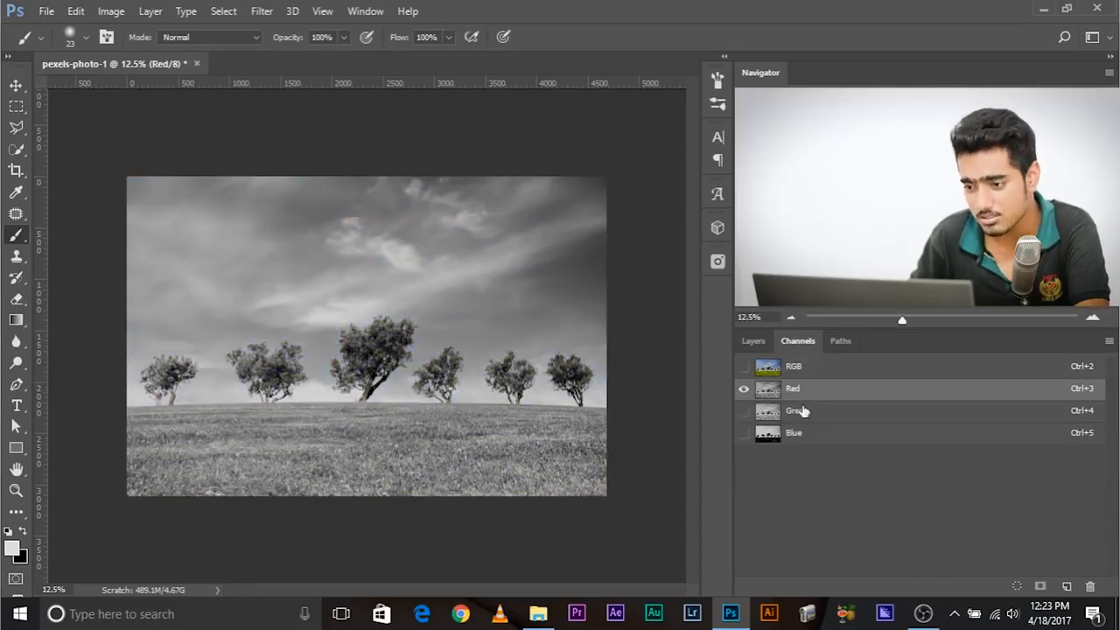
click(806, 412)
click(809, 435)
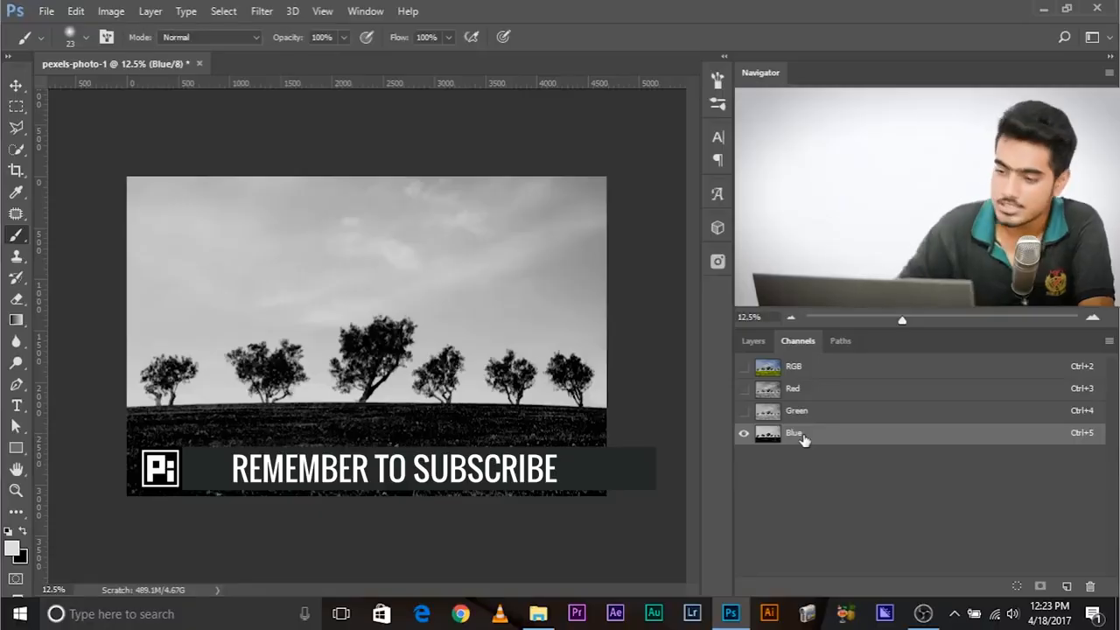
click(816, 391)
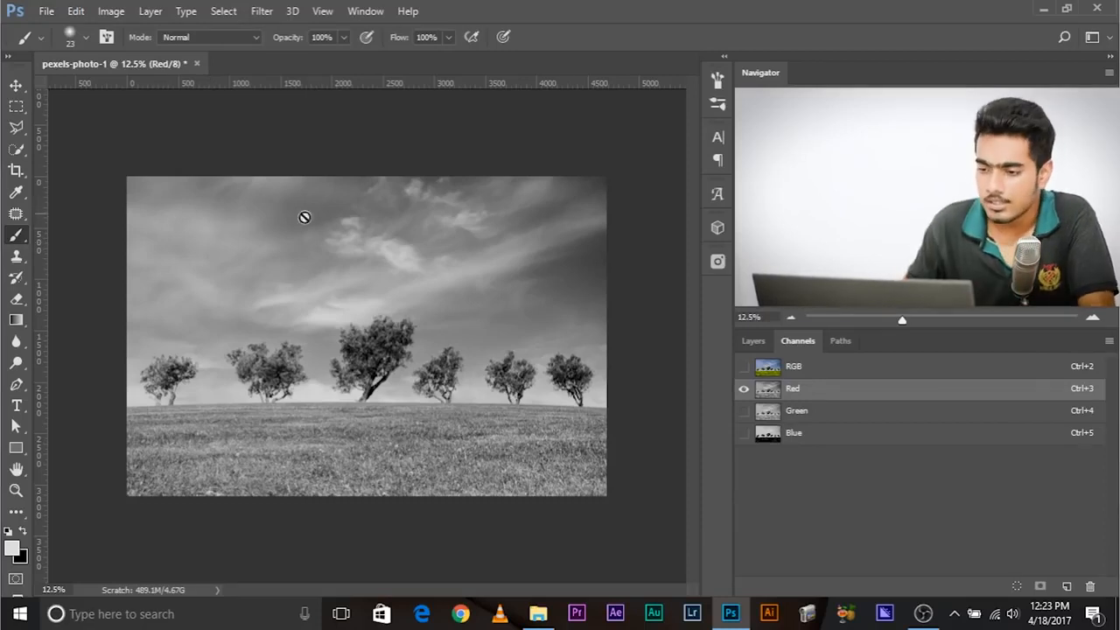
click(790, 442)
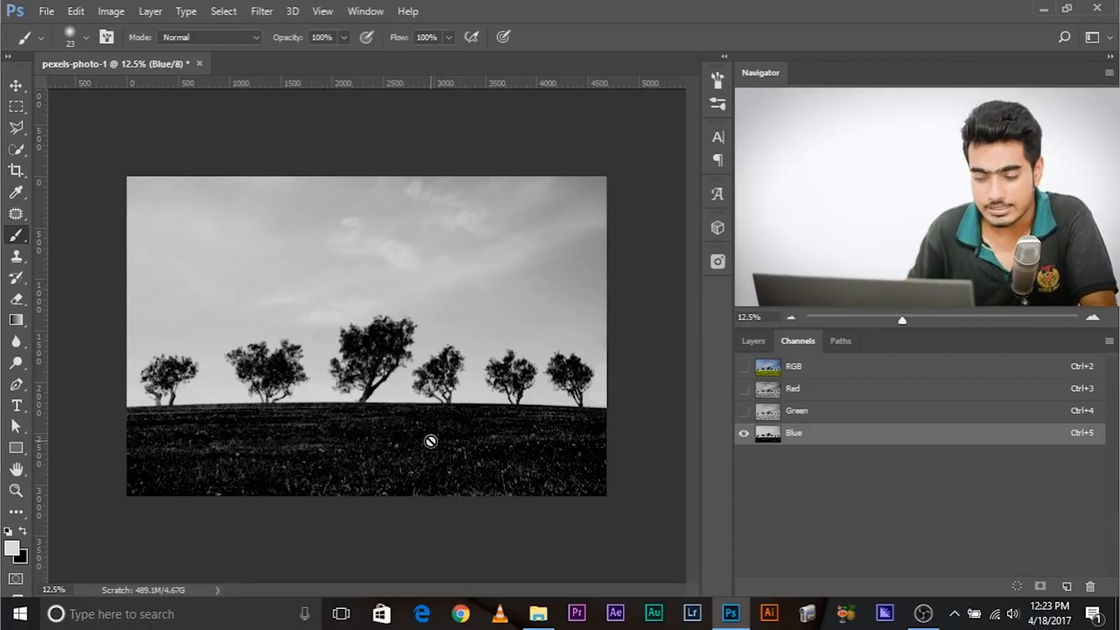
click(831, 411)
click(826, 390)
click(824, 413)
click(821, 433)
click(815, 416)
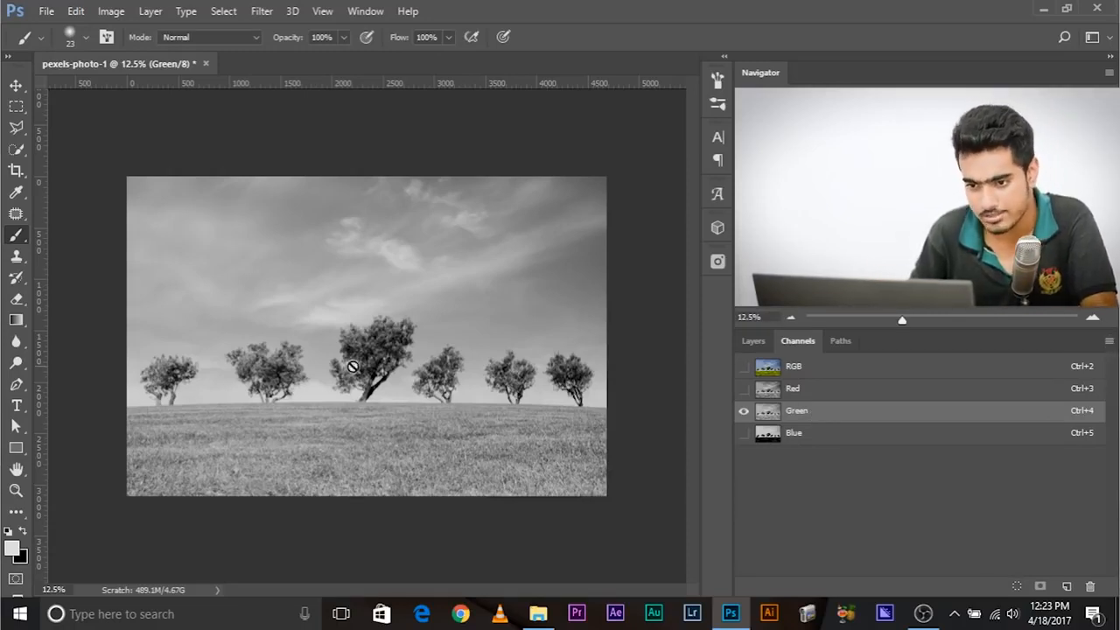
click(800, 389)
click(803, 412)
click(797, 434)
click(803, 412)
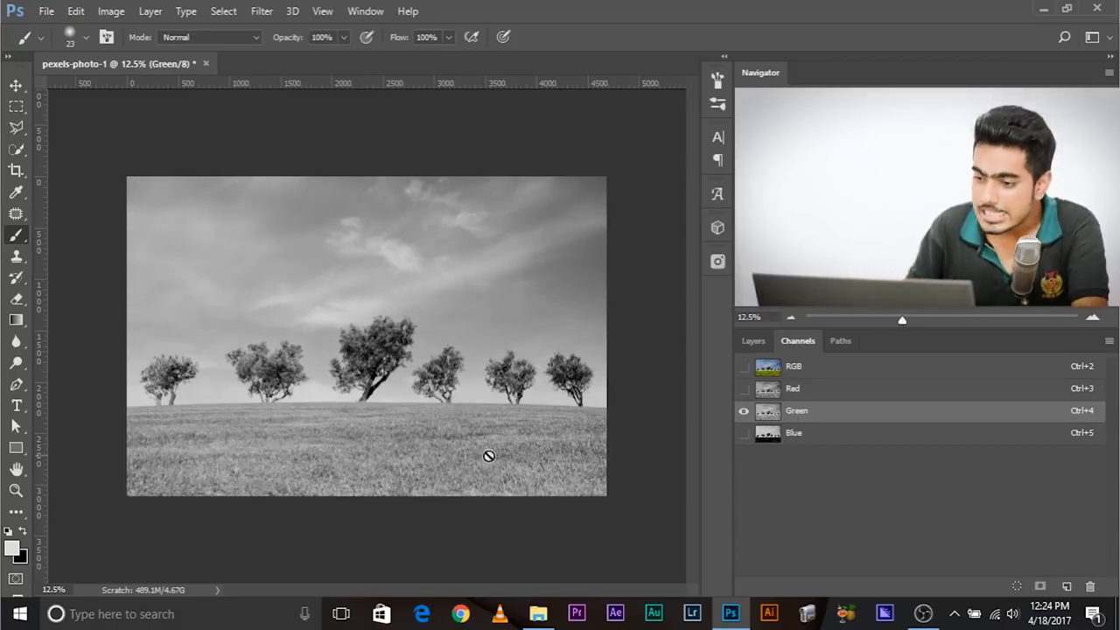
click(791, 389)
click(804, 409)
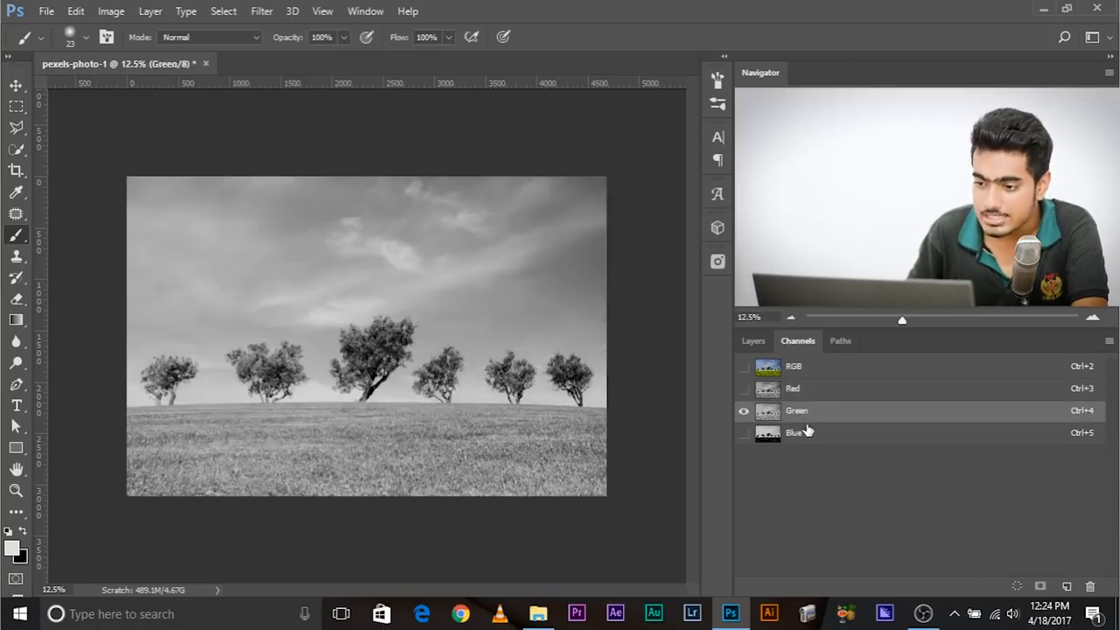
click(806, 431)
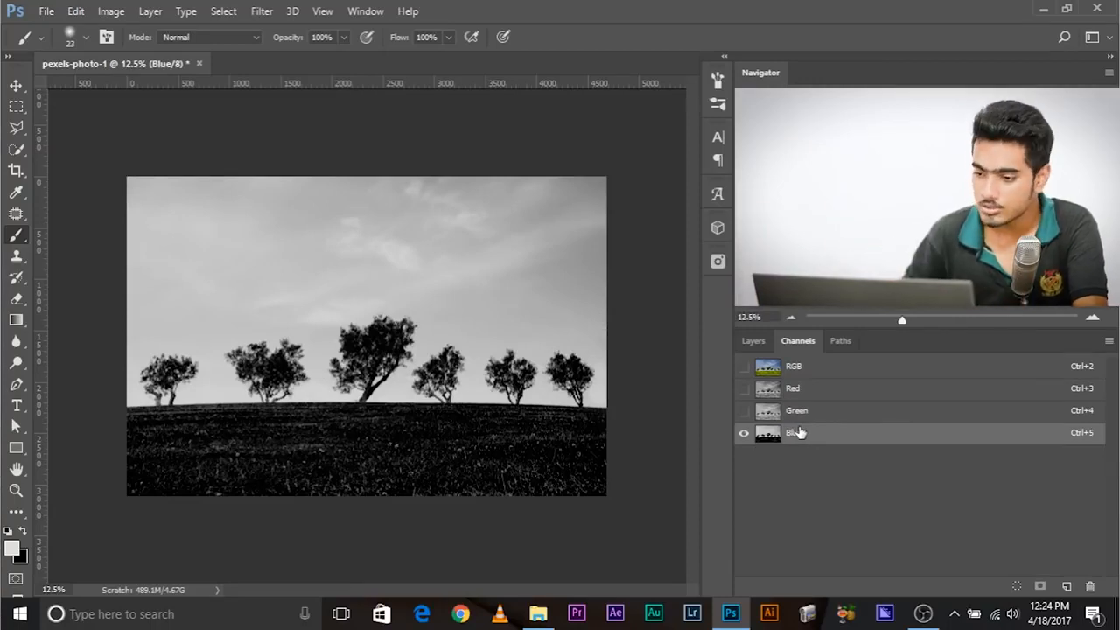
key(ctrl+3)
key(ctrl+4)
key(ctrl+5)
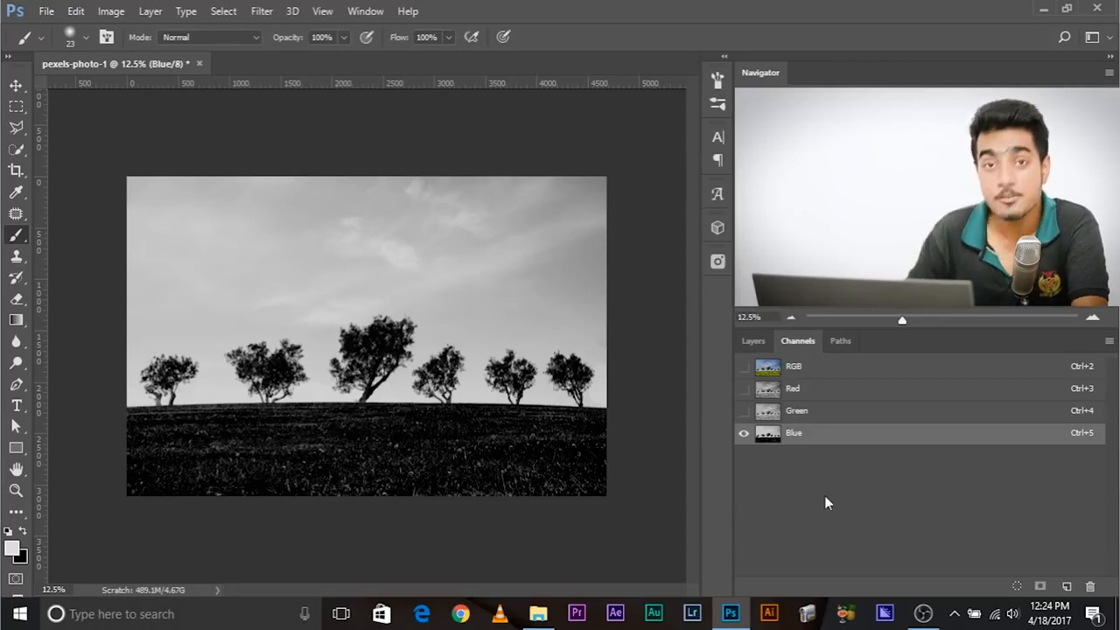
- Load the Blue channel as a selection, save it as a new alpha channel, and deselect with that alpha channel active
ctrl+click(775, 434)
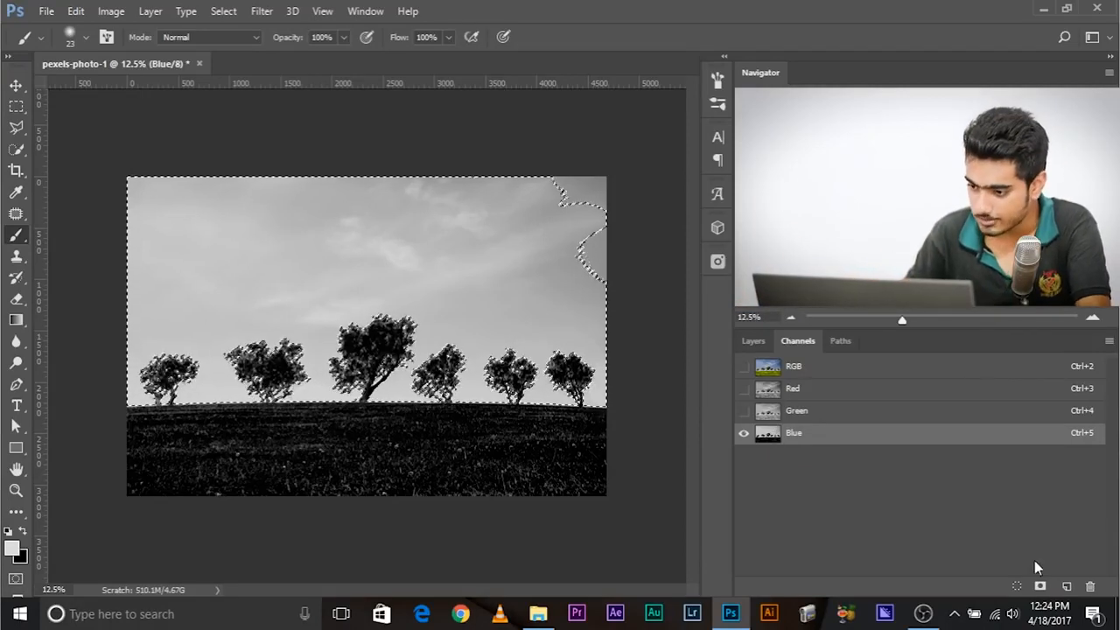
click(1040, 588)
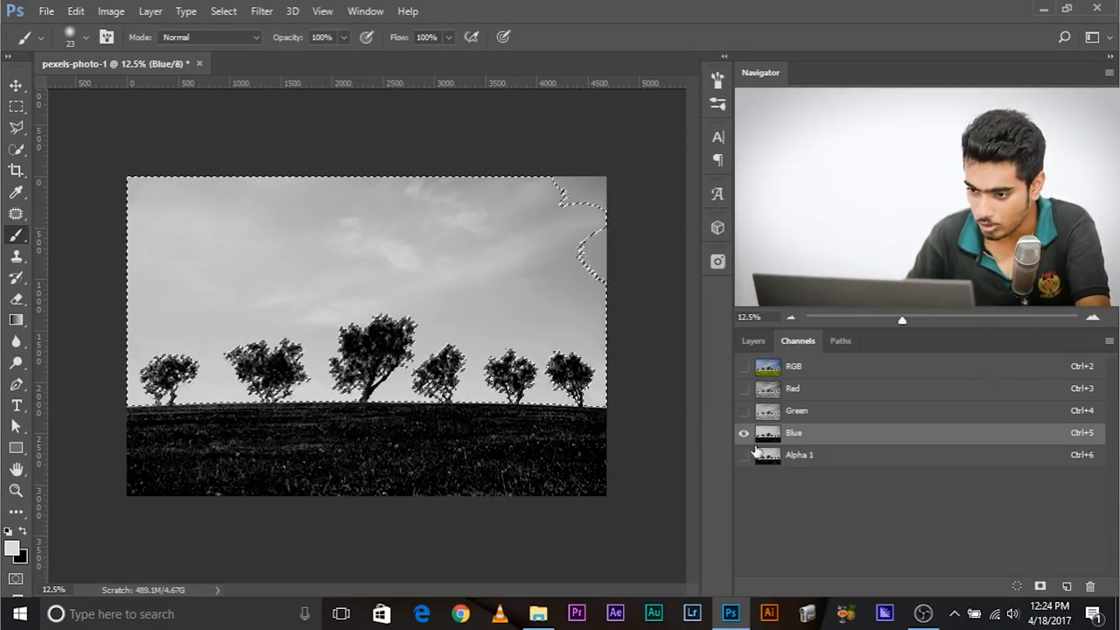
click(804, 459)
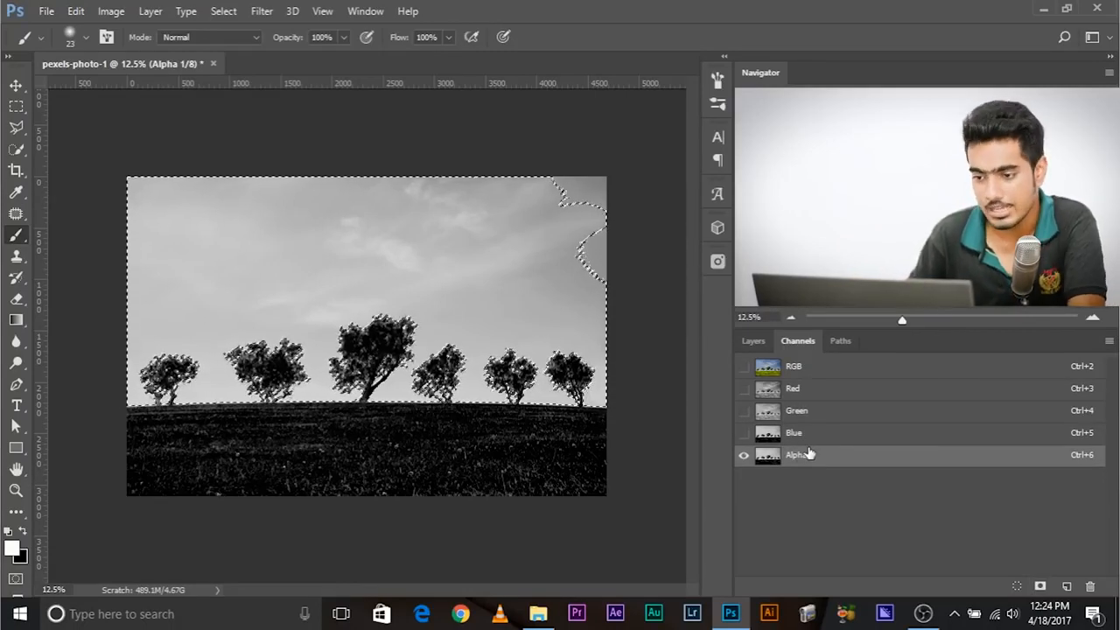
key(ctrl+d)
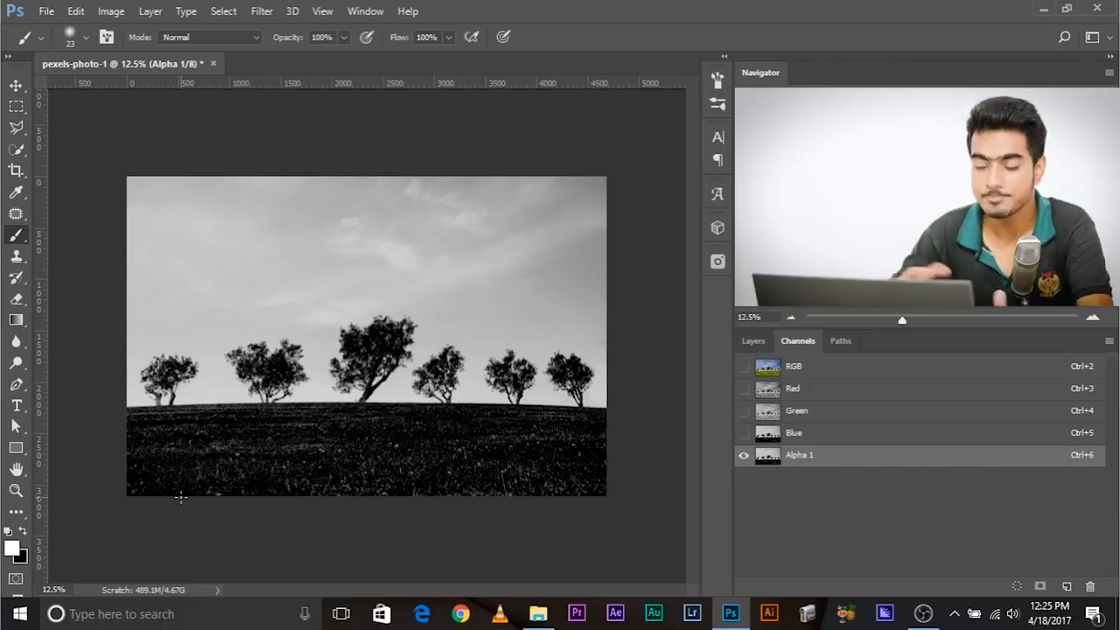
- Start a Levels adjustment on the alpha channel with the black input at 29 and the white input at 203
click(122, 15)
mouse_move(155, 53)
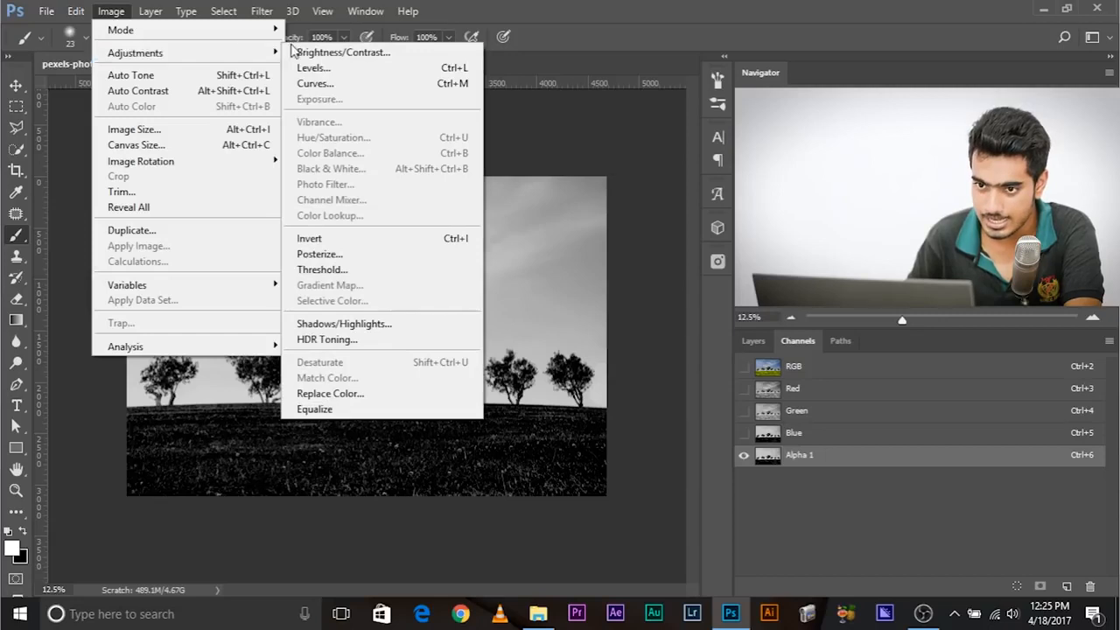
click(302, 68)
key(ctrl+plus)
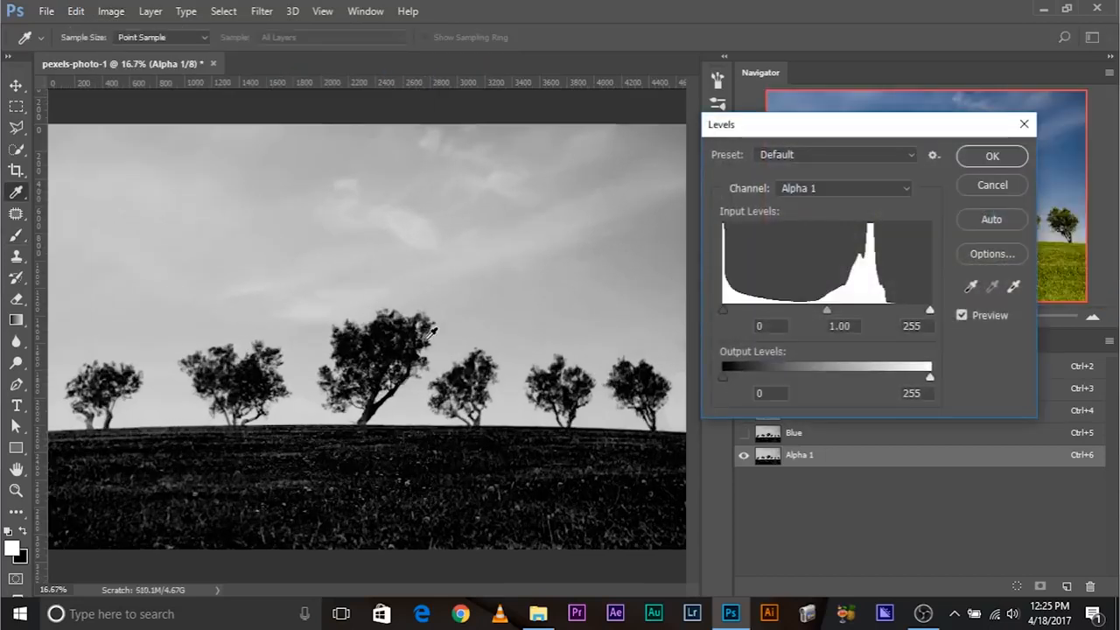
key(ctrl+minus)
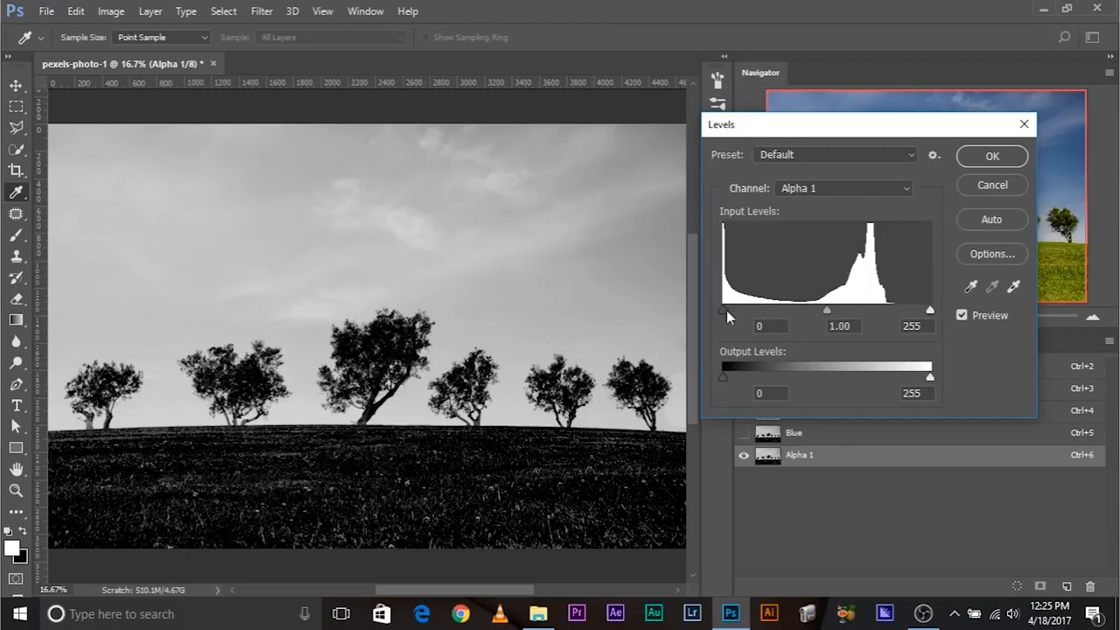
drag(722, 310, 737, 304)
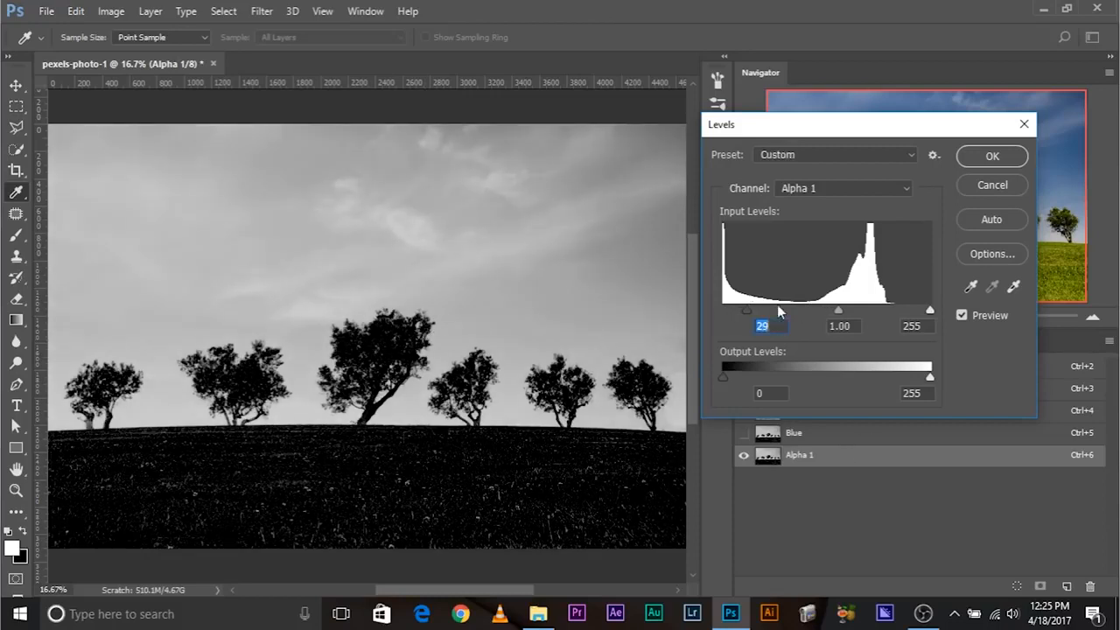
drag(929, 312, 902, 317)
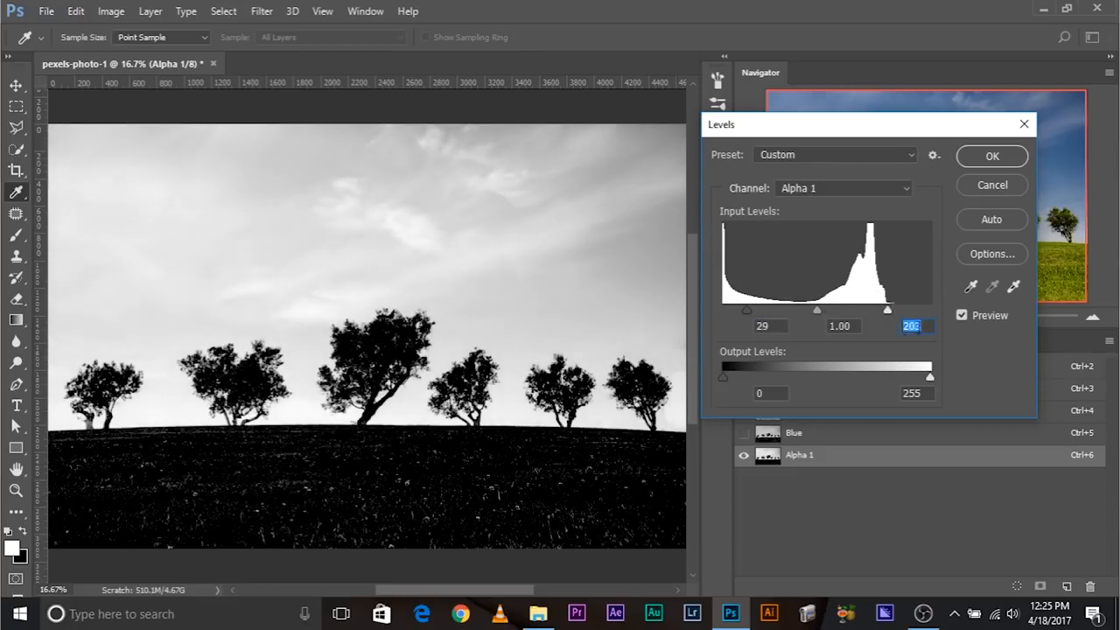
- Check the tree edges with a white input of 161, and readjust the white input to 205 and the black input to 20
key(ctrl+plus)
key(ctrl+plus)
key(ctrl+plus)
key(ctrl+plus)
key(ctrl+plus)
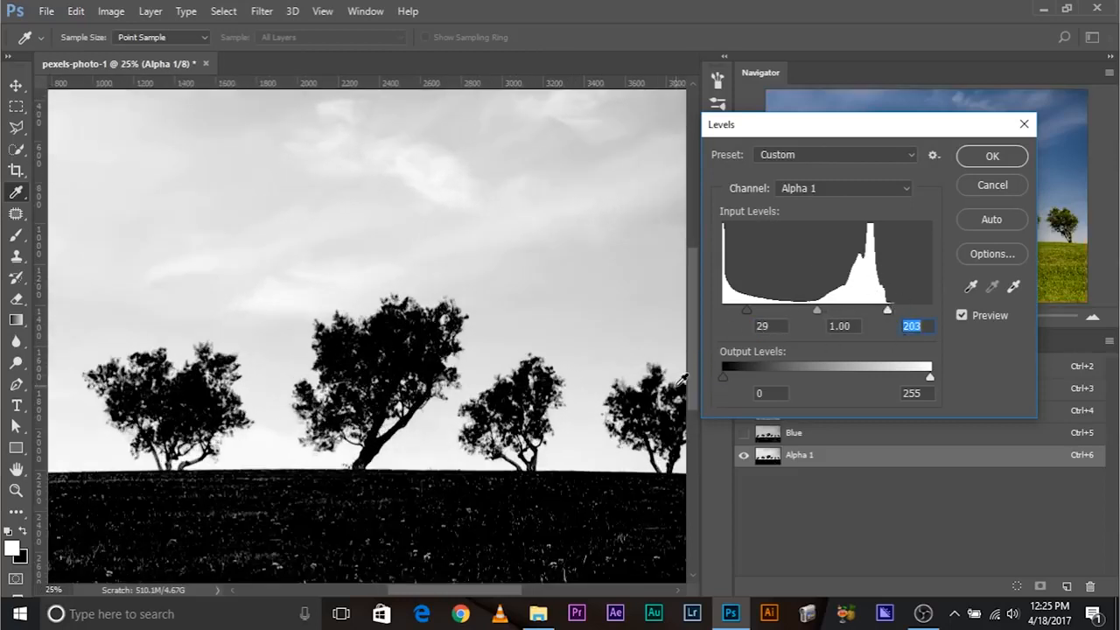
key(ctrl+plus)
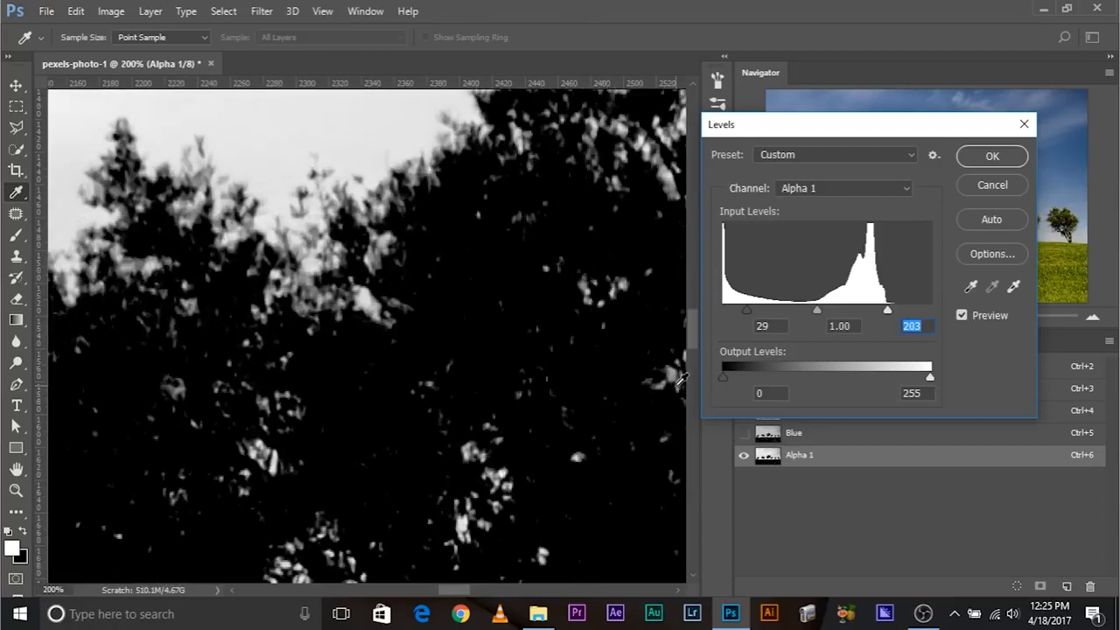
key(ctrl+minus)
drag(293, 258, 359, 311)
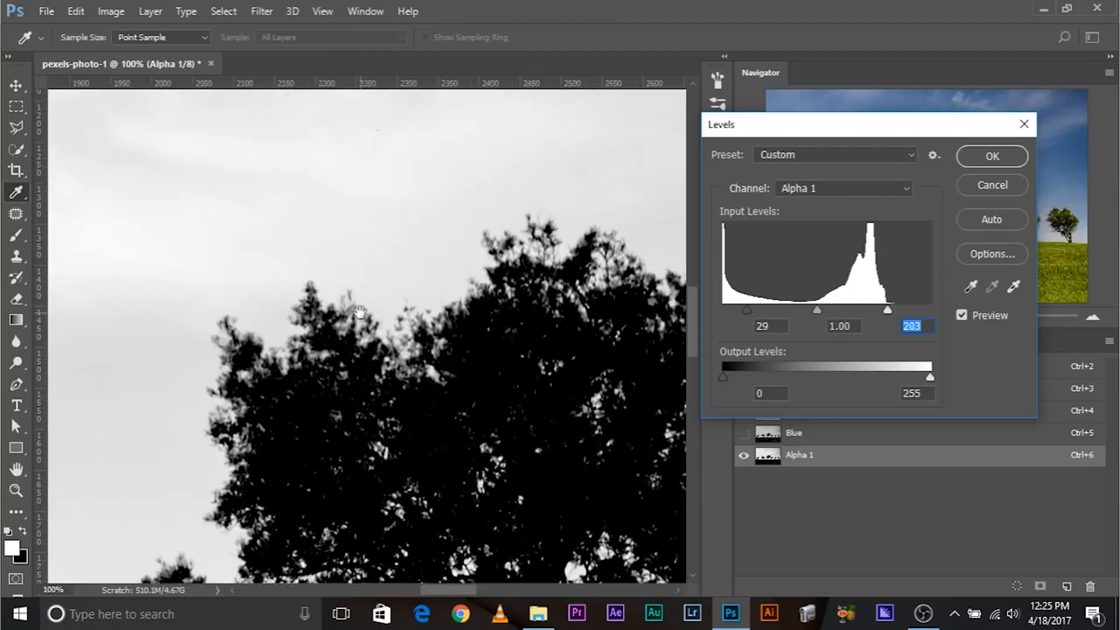
drag(887, 312, 854, 312)
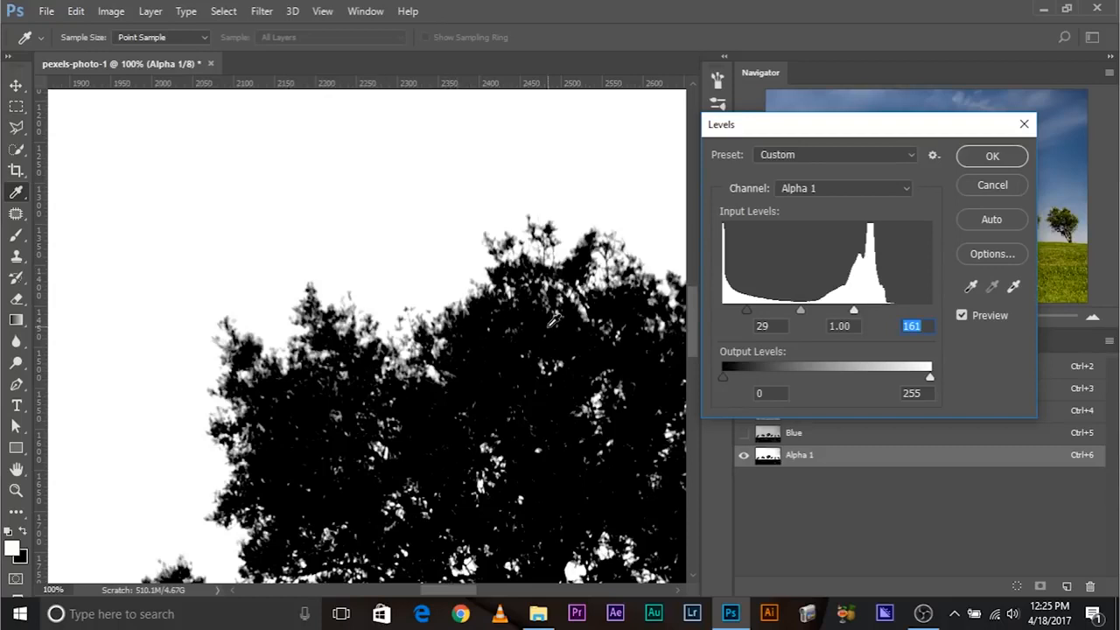
drag(855, 309, 889, 314)
mouse_move(746, 311)
mouse_down()
mouse_move(698, 306)
mouse_move(743, 308)
mouse_up()
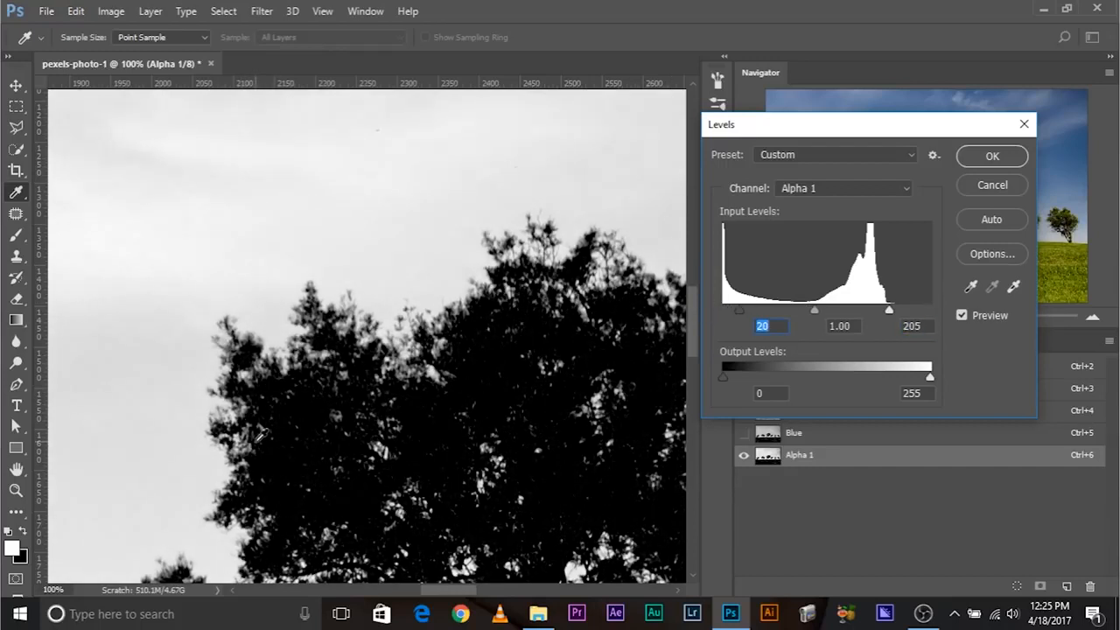
- Set the Levels black input to 12 and the midtone to 1.10, and compare the adjustment with the unadjusted alpha channel
key(ctrl+plus)
drag(263, 440, 294, 353)
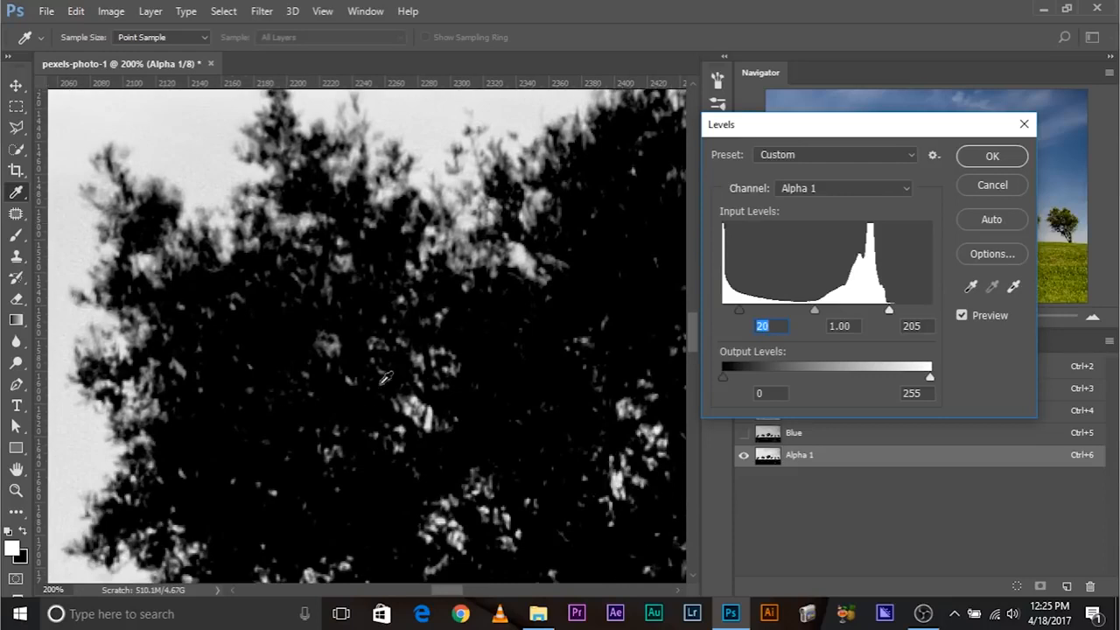
mouse_move(740, 313)
mouse_down()
mouse_move(706, 303)
mouse_move(768, 308)
mouse_move(725, 308)
mouse_move(734, 306)
mouse_up()
mouse_move(809, 312)
mouse_down()
mouse_move(858, 316)
mouse_move(806, 310)
mouse_up()
key(ctrl+minus)
key(ctrl+minus)
key(ctrl+minus)
key(ctrl+minus)
key(ctrl+minus)
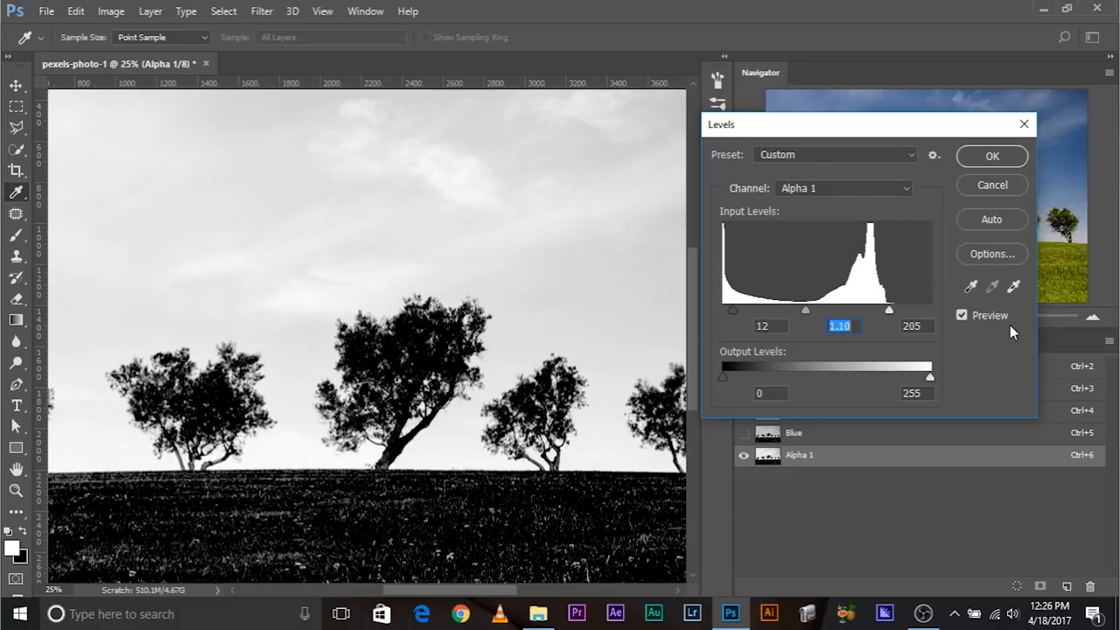
click(961, 315)
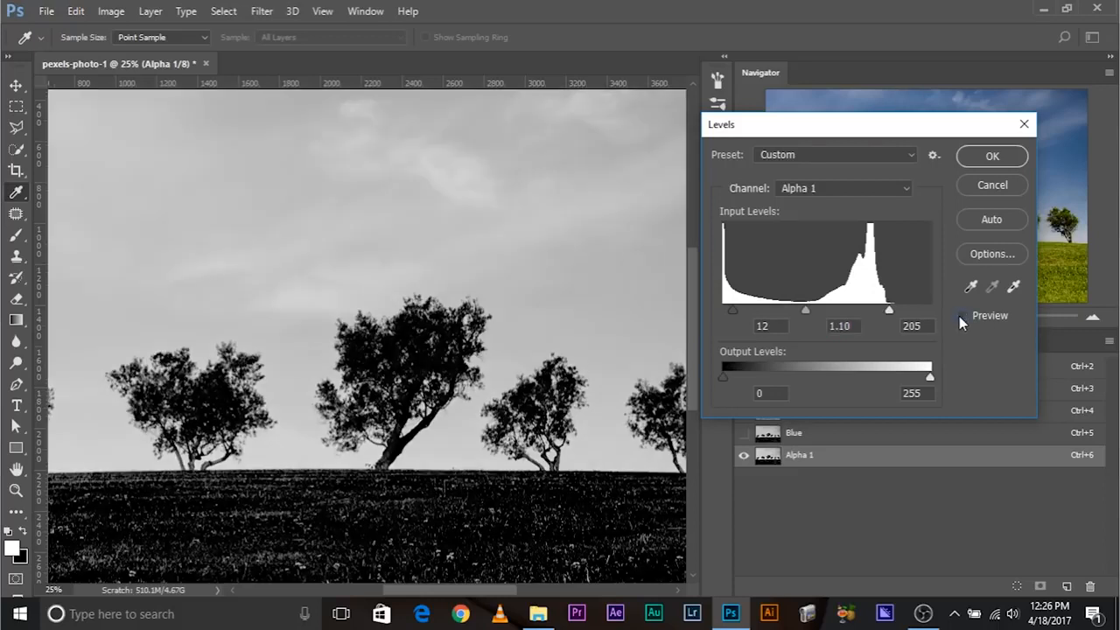
click(961, 315)
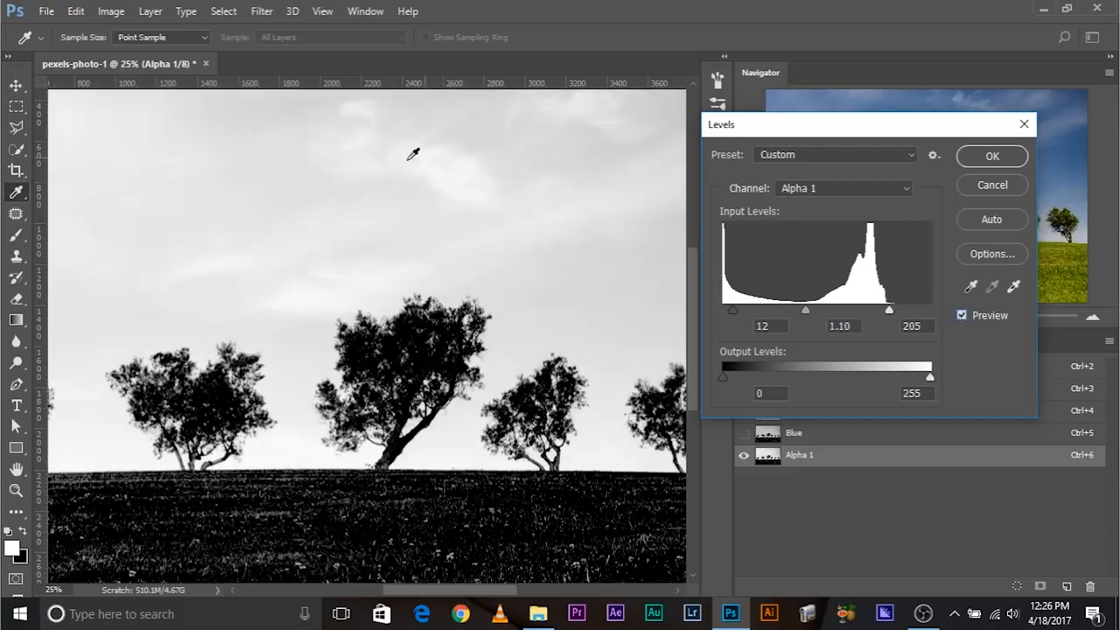
- Lower the Levels white input to 176 to brighten the sky, and check the tree's edge detail up close
key(ctrl+minus)
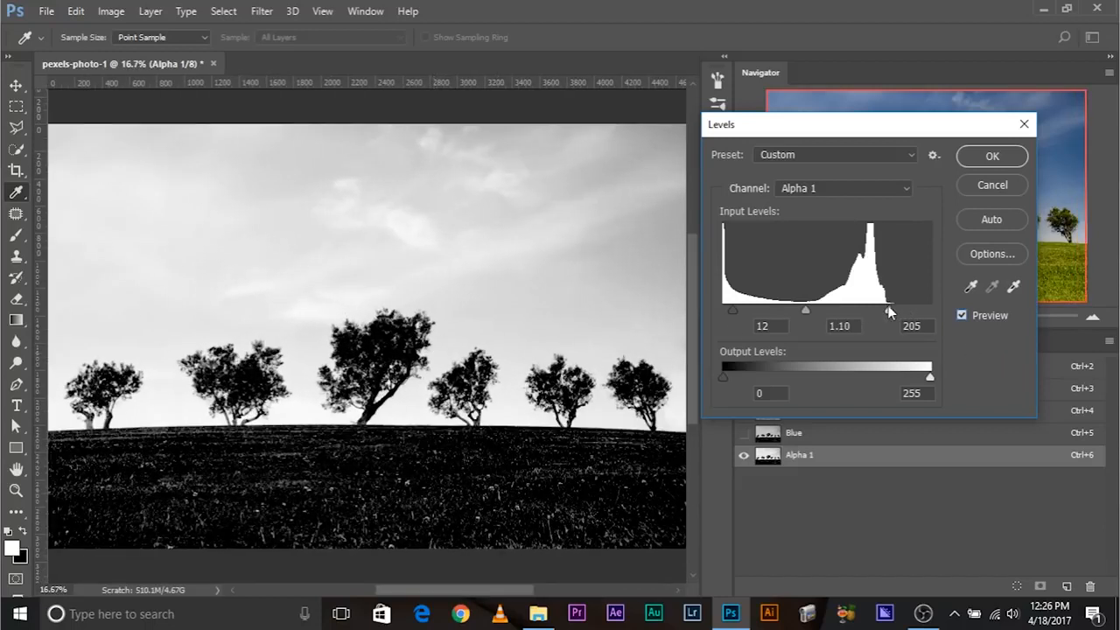
drag(888, 306, 866, 300)
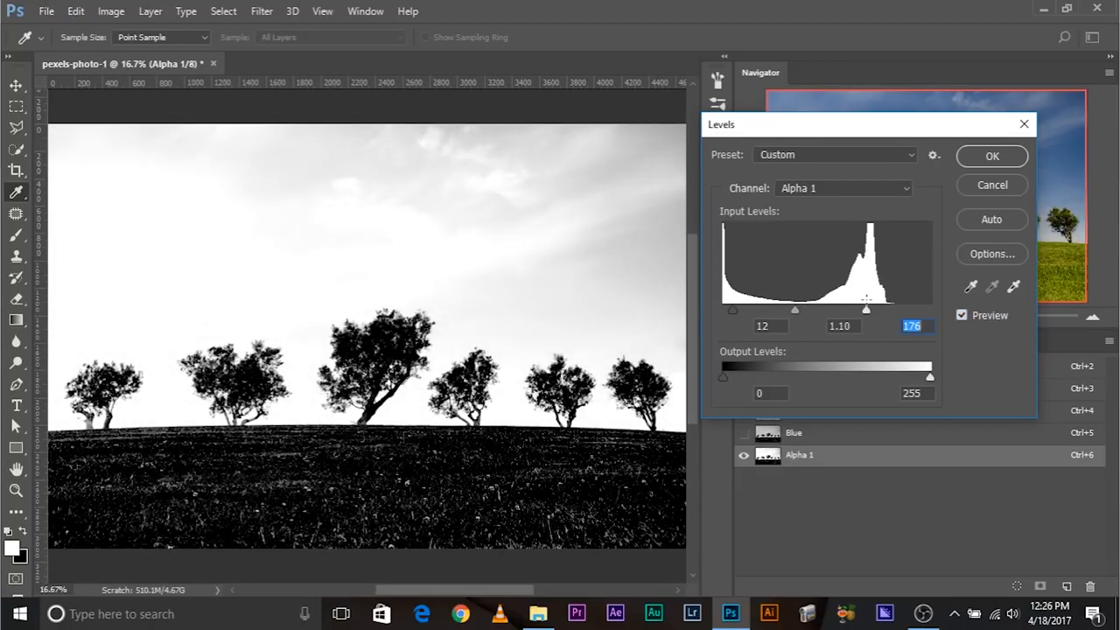
key(ctrl+plus)
key(ctrl+plus)
key(ctrl+plus)
key(ctrl+plus)
key(ctrl+plus)
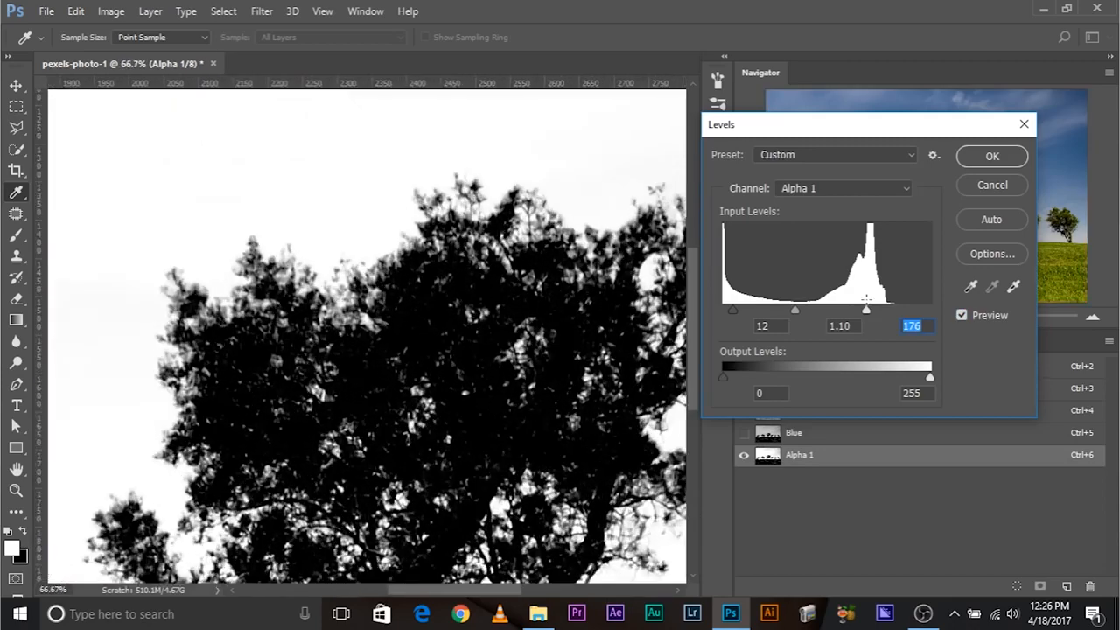
- Set the Levels white input to 179, apply the adjustment, and check the alpha channel around the large tree
key(ctrl+plus)
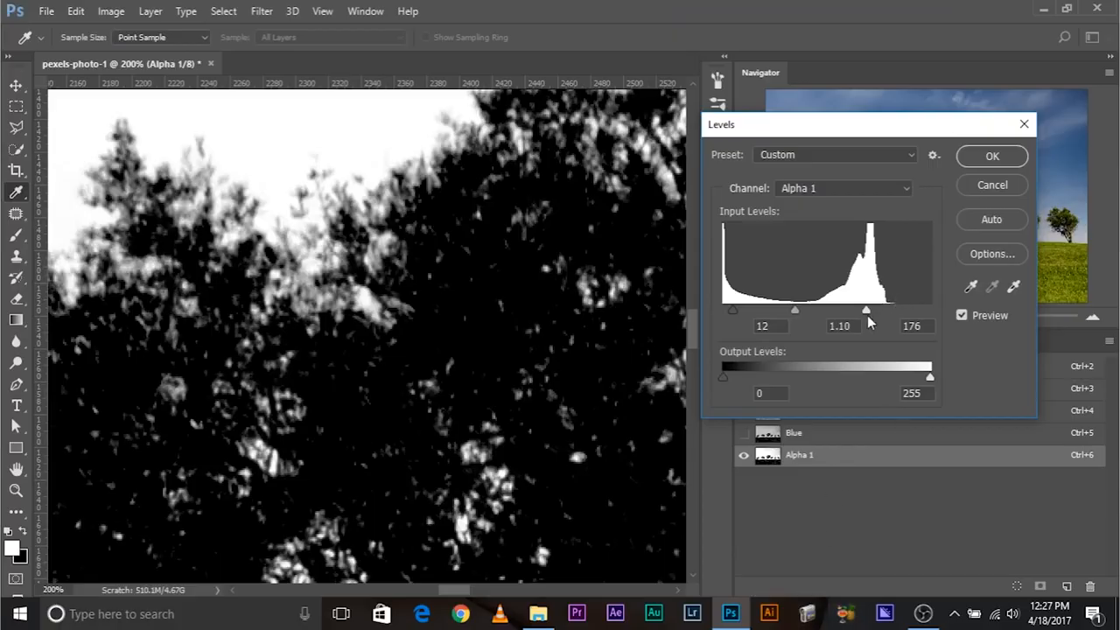
drag(873, 306, 869, 307)
click(975, 156)
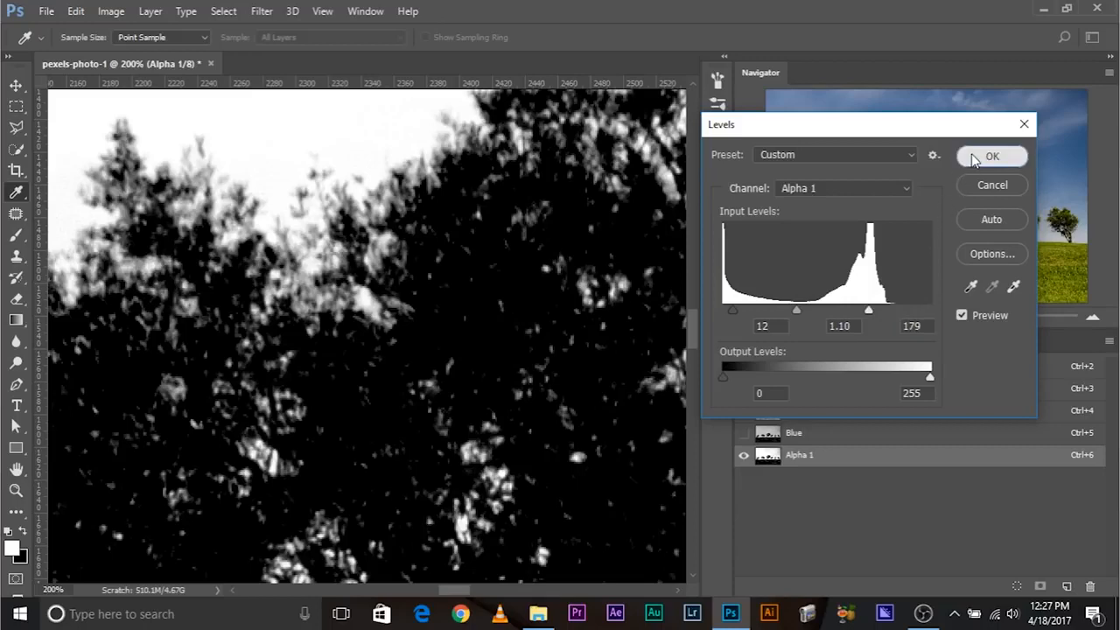
key(ctrl+minus)
key(ctrl+minus)
key(ctrl+minus)
key(ctrl+minus)
key(ctrl+minus)
key(ctrl+minus)
key(ctrl+minus)
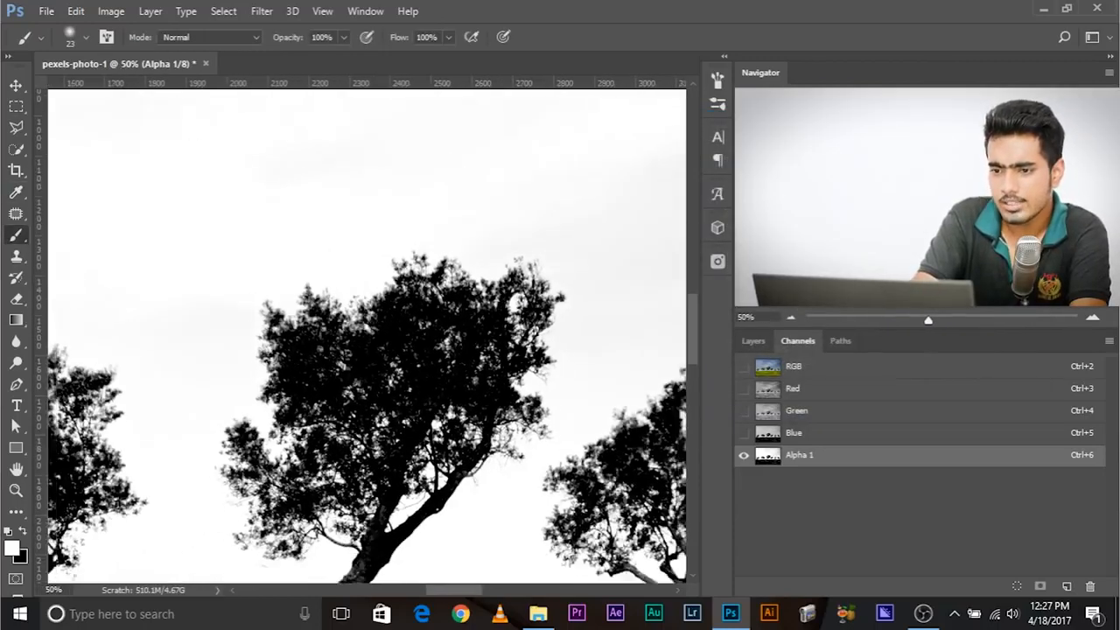
key(ctrl+plus)
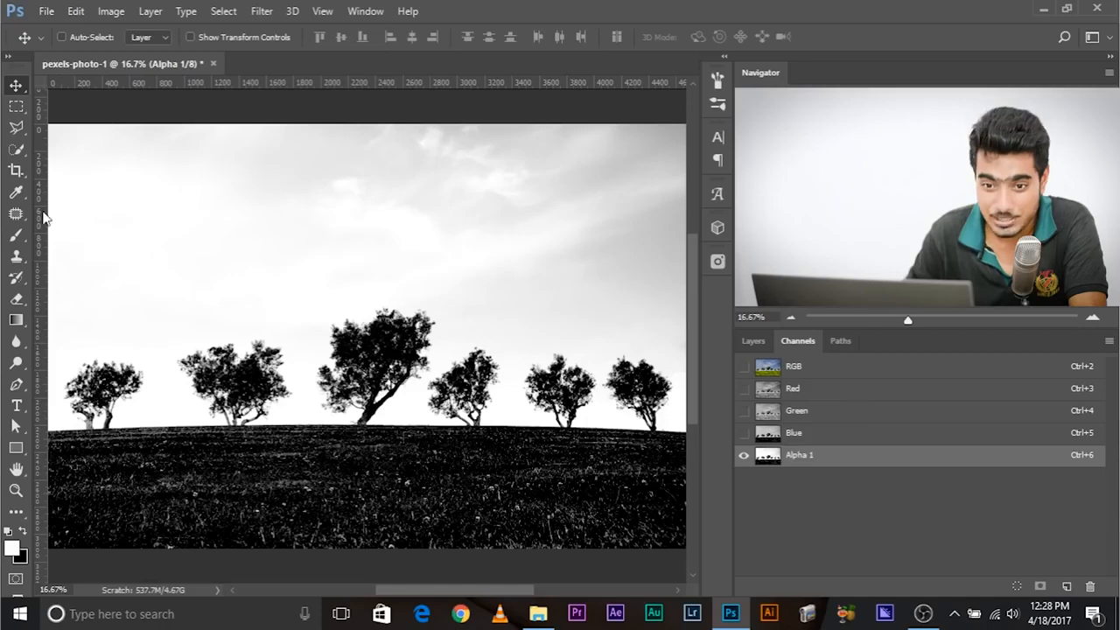
- Choose the Brush in Overlay mode and try to paint on the sky in the alpha channel
click(16, 234)
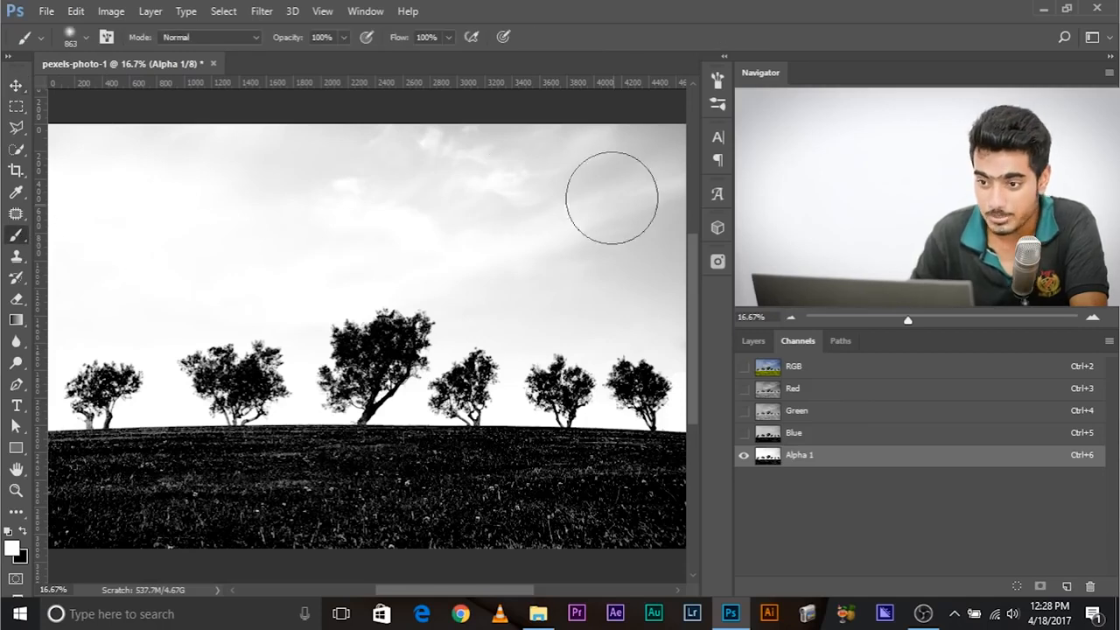
click(214, 36)
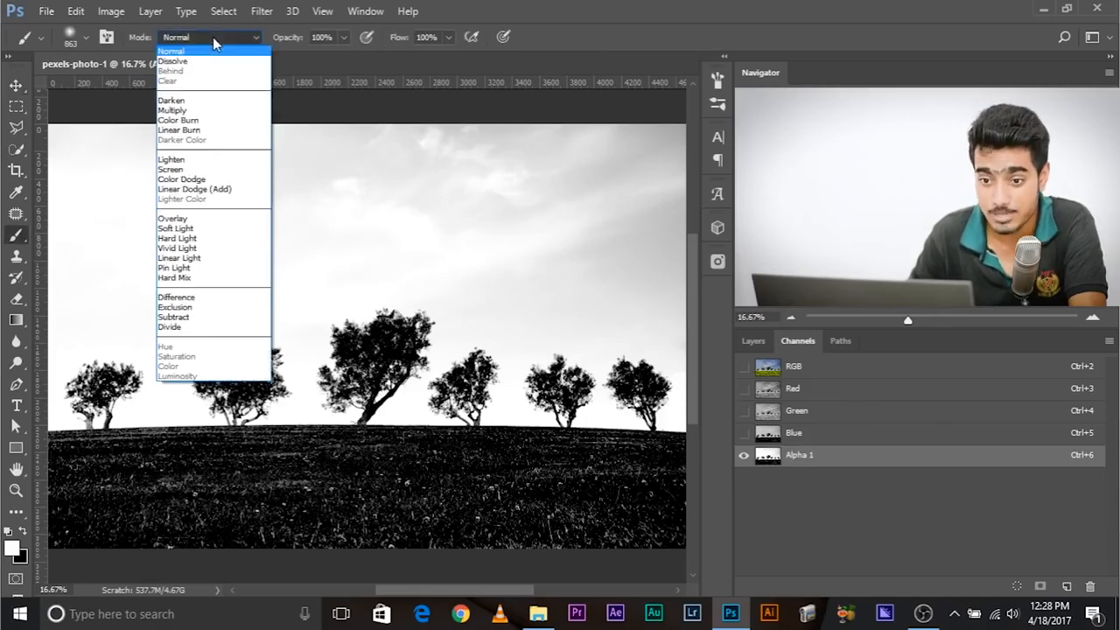
click(207, 218)
click(431, 178)
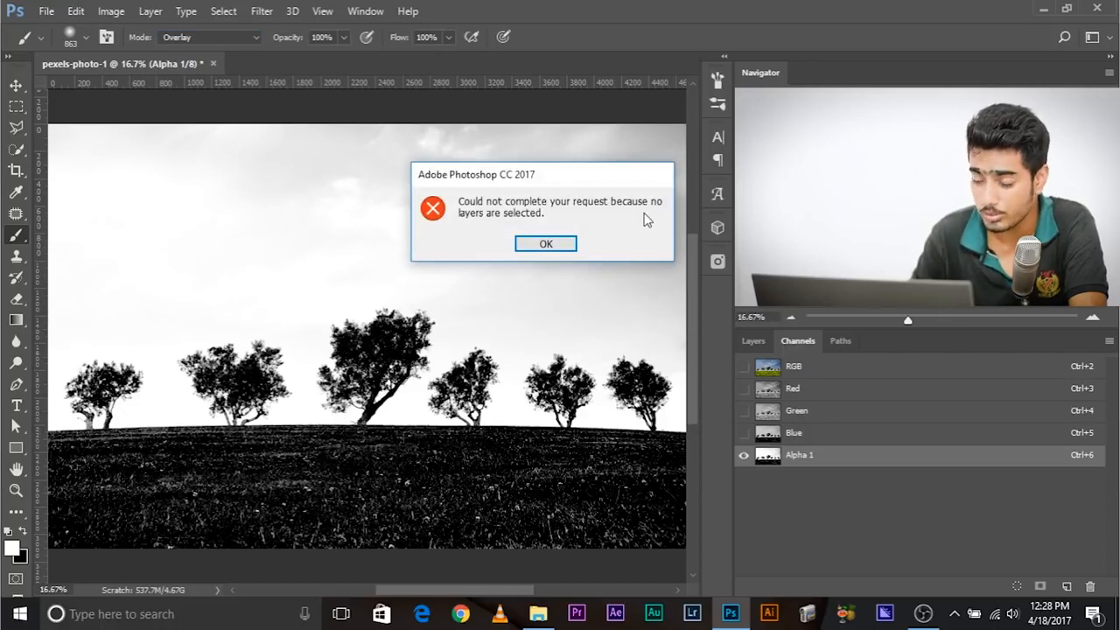
- Dismiss the error, select the landscape-nature-sky-blue-9283 layer, and make the Alpha 1 channel active again
click(562, 251)
click(752, 340)
click(871, 453)
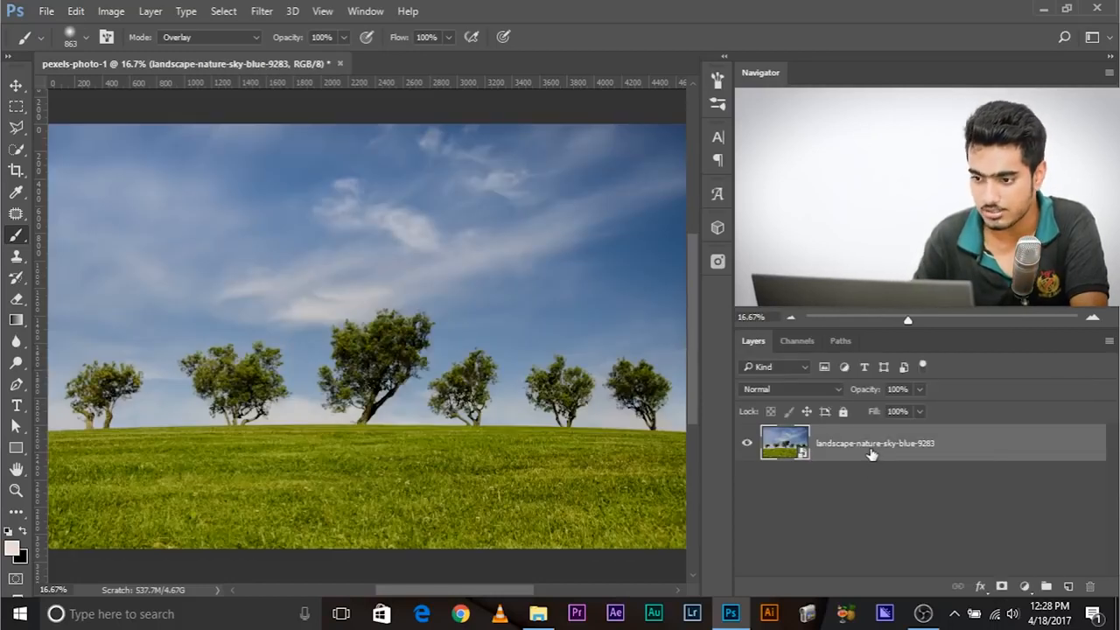
click(792, 342)
click(795, 455)
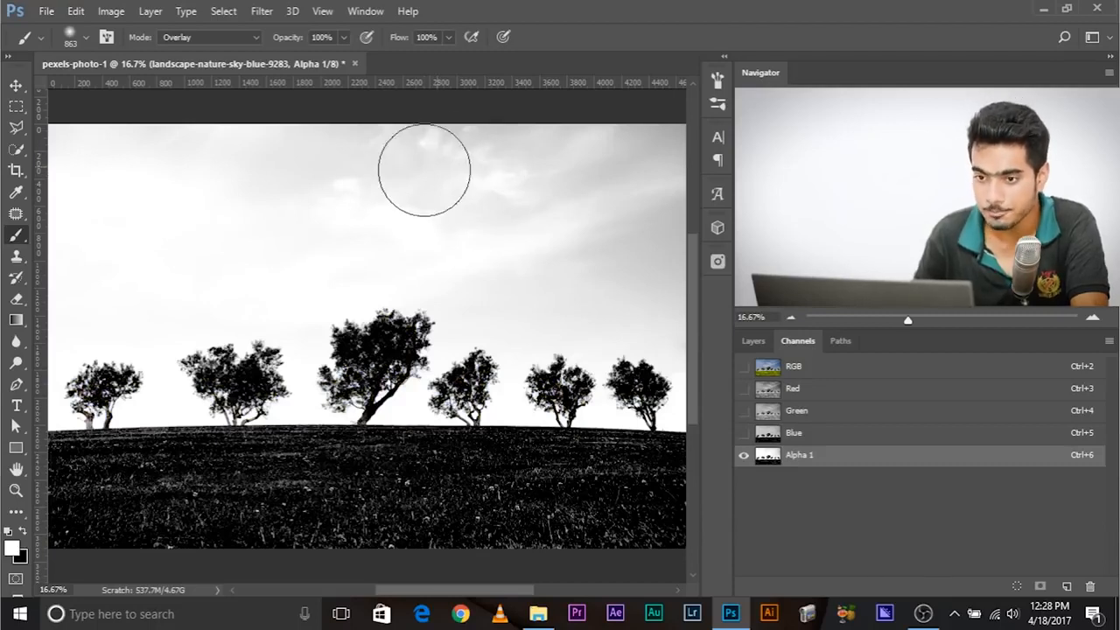
- Paint the grey clouds in the upper and right part of the sky white with an 863 px Overlay brush
mouse_move(316, 178)
mouse_down()
mouse_move(377, 176)
mouse_move(325, 184)
mouse_move(295, 174)
mouse_move(337, 172)
mouse_move(406, 201)
mouse_move(371, 211)
mouse_move(385, 227)
mouse_move(386, 279)
mouse_move(404, 243)
mouse_move(428, 269)
mouse_move(466, 250)
mouse_move(471, 212)
mouse_move(566, 177)
mouse_move(687, 163)
mouse_move(418, 149)
mouse_move(481, 152)
mouse_move(144, 153)
mouse_move(217, 148)
mouse_move(63, 121)
mouse_move(439, 133)
mouse_move(567, 220)
mouse_move(610, 203)
mouse_up()
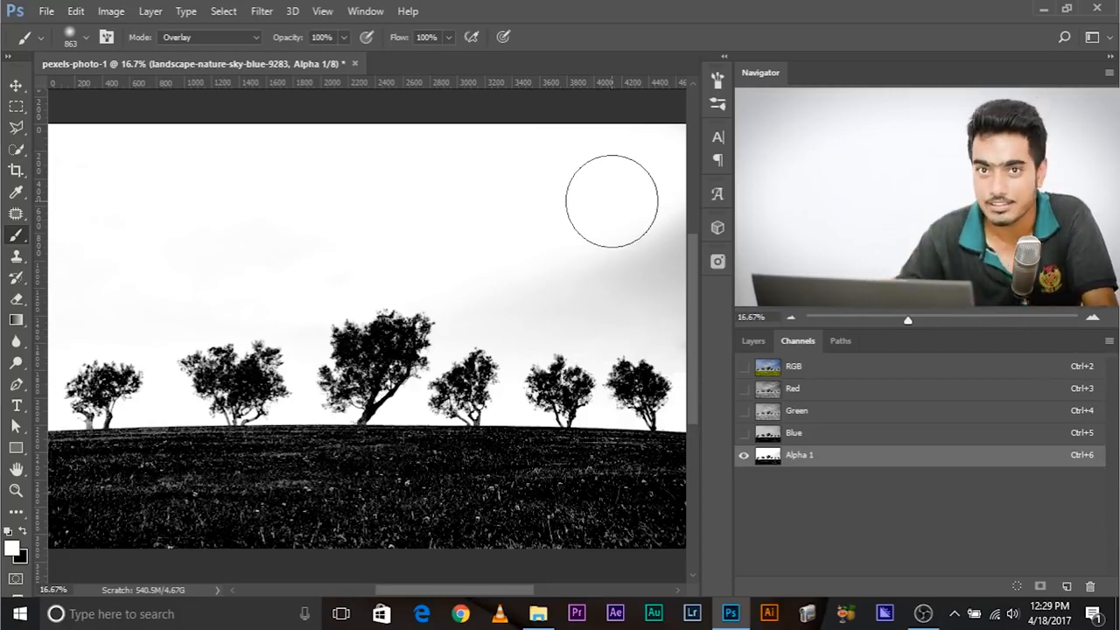
drag(601, 220, 674, 263)
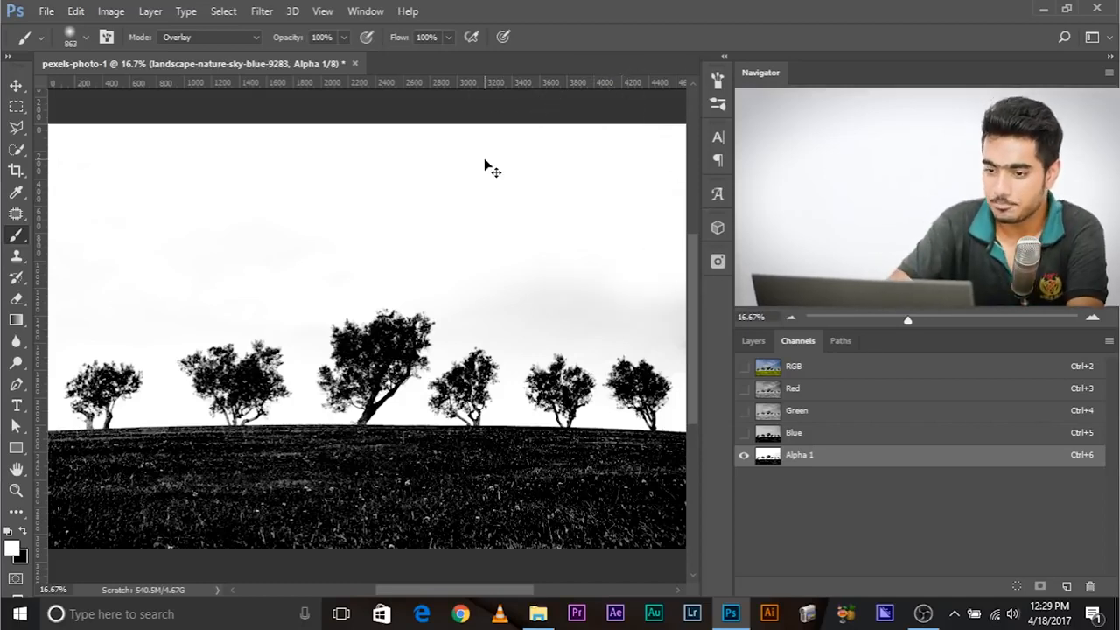
key(ctrl+plus)
scroll(295, 327, right, 5)
drag(461, 281, 600, 285)
drag(304, 305, 337, 257)
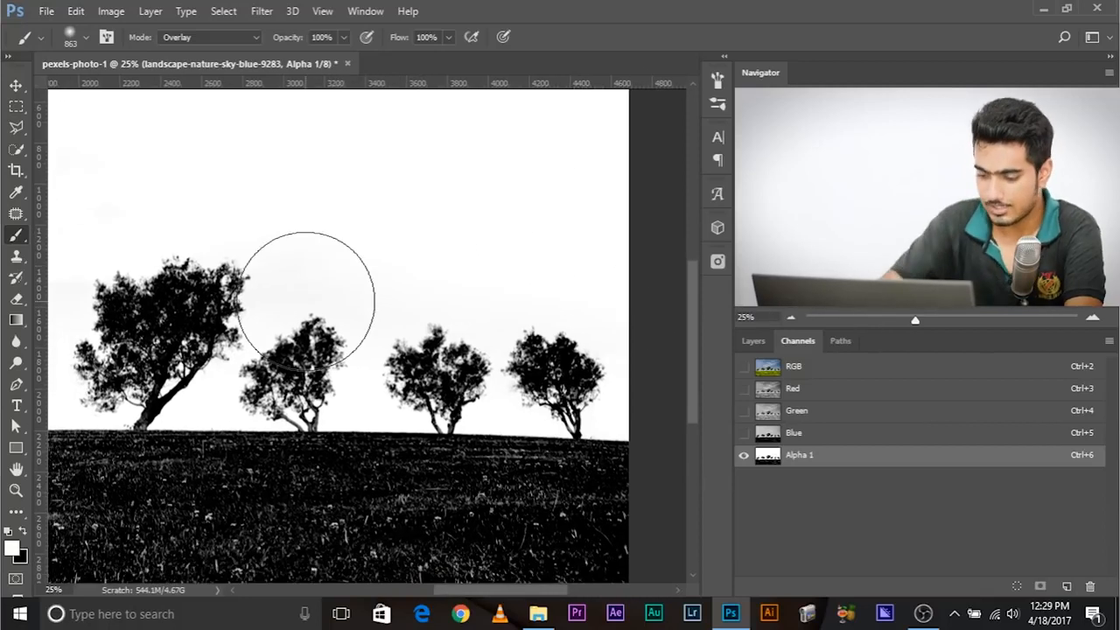
- Clean up the sky around the two rightmost trees with a 327 px white Overlay brush
key(ctrl+plus)
key(ctrl+plus)
drag(410, 394, 290, 367)
mouse_move(338, 280)
mouse_down()
mouse_move(405, 335)
mouse_move(384, 464)
mouse_up()
drag(499, 345, 220, 288)
key(x)
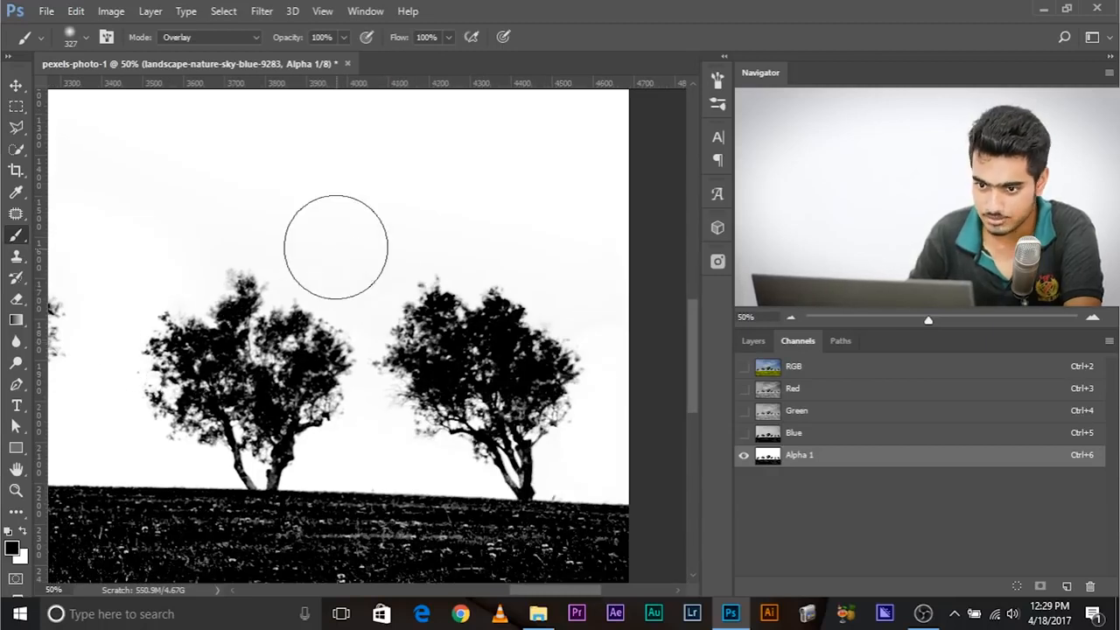
key(x)
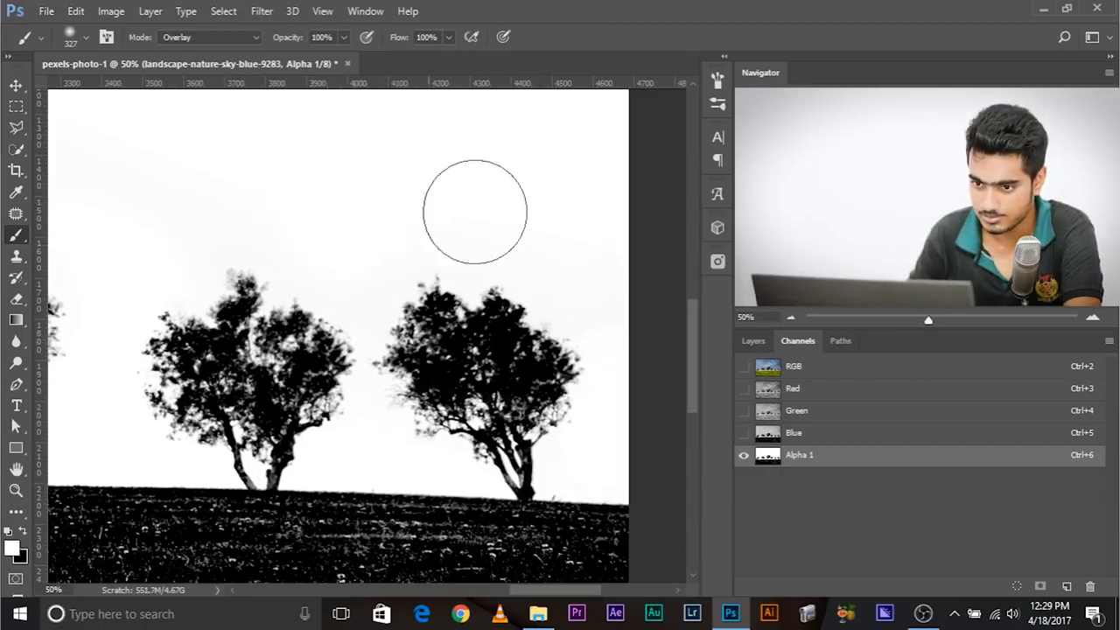
- Paint the faint grey remnants in the rest of the sky white, working across to the leftmost trees
drag(307, 172, 717, 271)
drag(70, 164, 630, 220)
drag(163, 260, 703, 309)
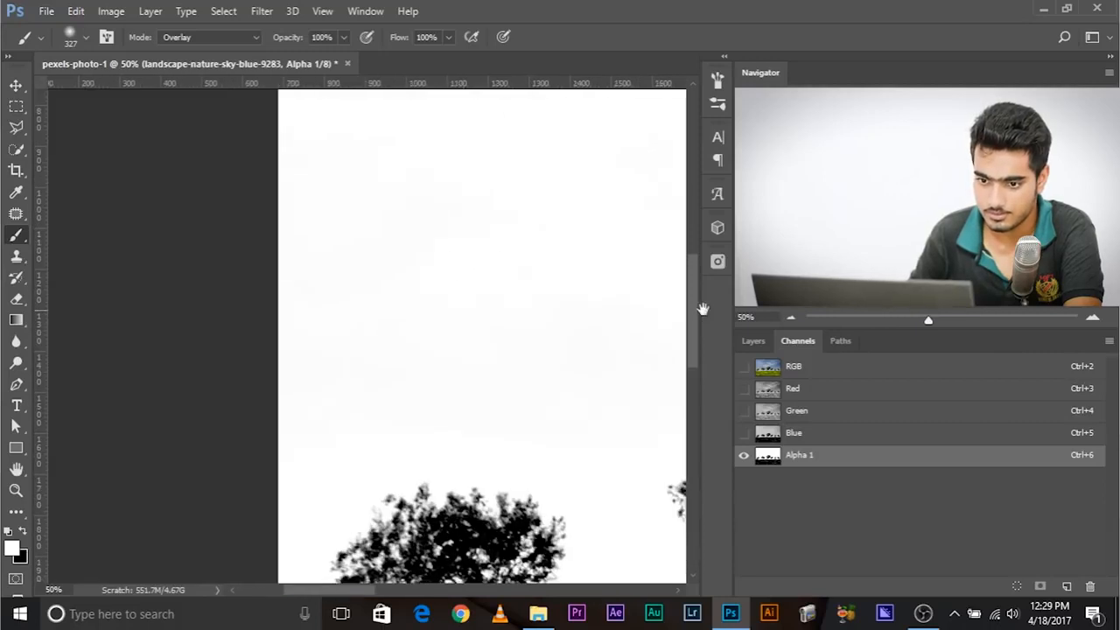
key(ctrl+minus)
key(ctrl+minus)
key(ctrl+minus)
key(ctrl+minus)
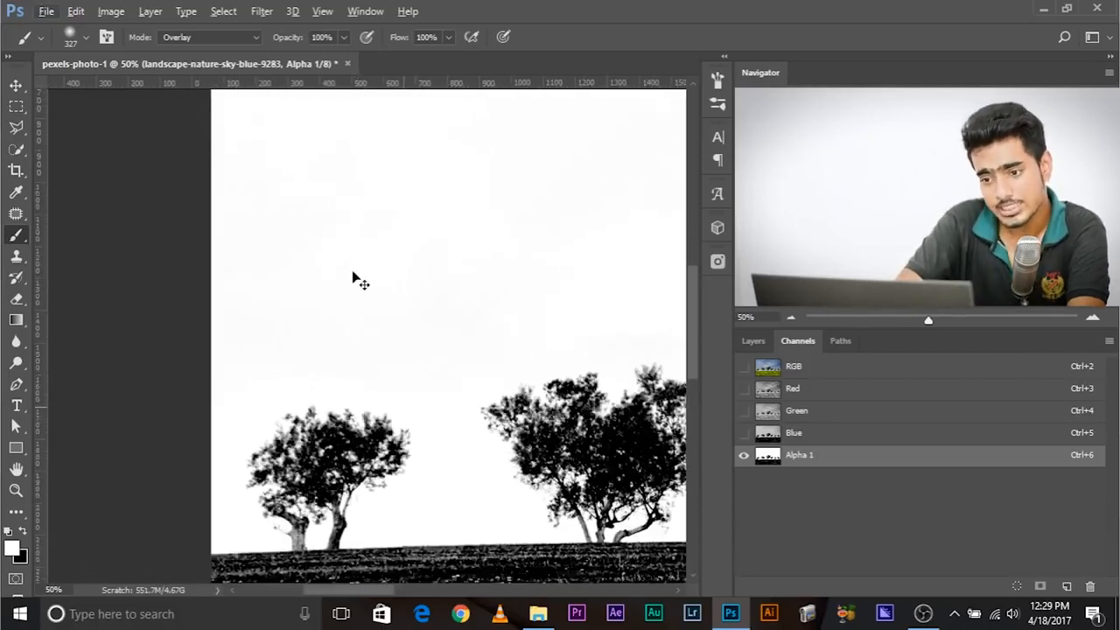
drag(377, 269, 394, 270)
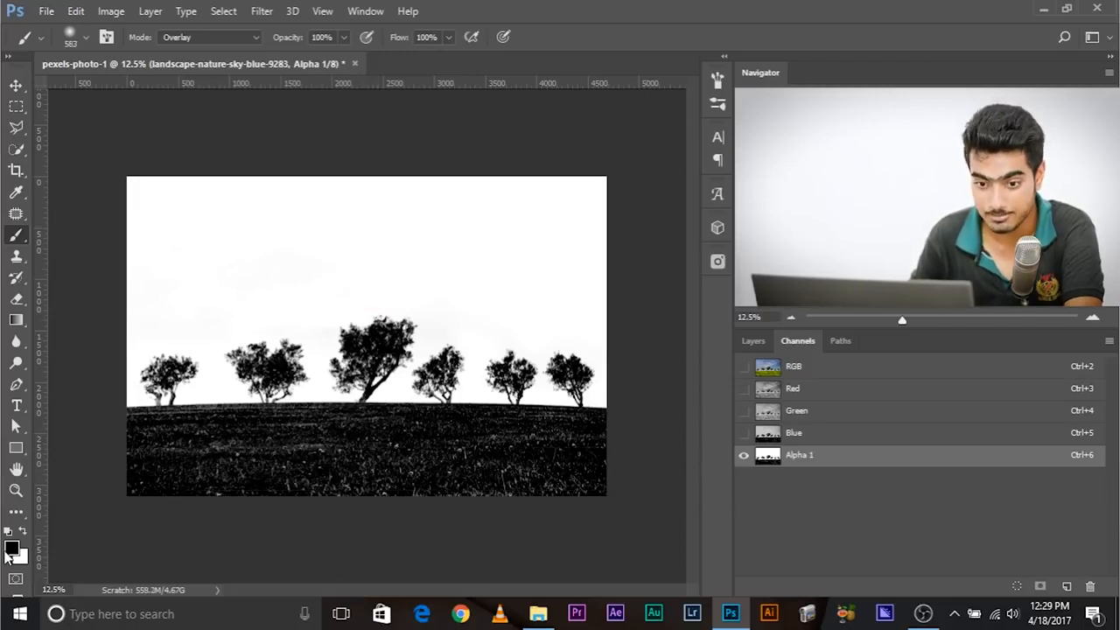
- Paint black over the lower part of the grass with a 583 px Overlay brush
mouse_move(269, 468)
mouse_down()
mouse_move(417, 468)
mouse_move(345, 475)
mouse_move(487, 482)
mouse_move(619, 470)
mouse_up()
key(ctrl+plus)
key(ctrl+plus)
key(ctrl+plus)
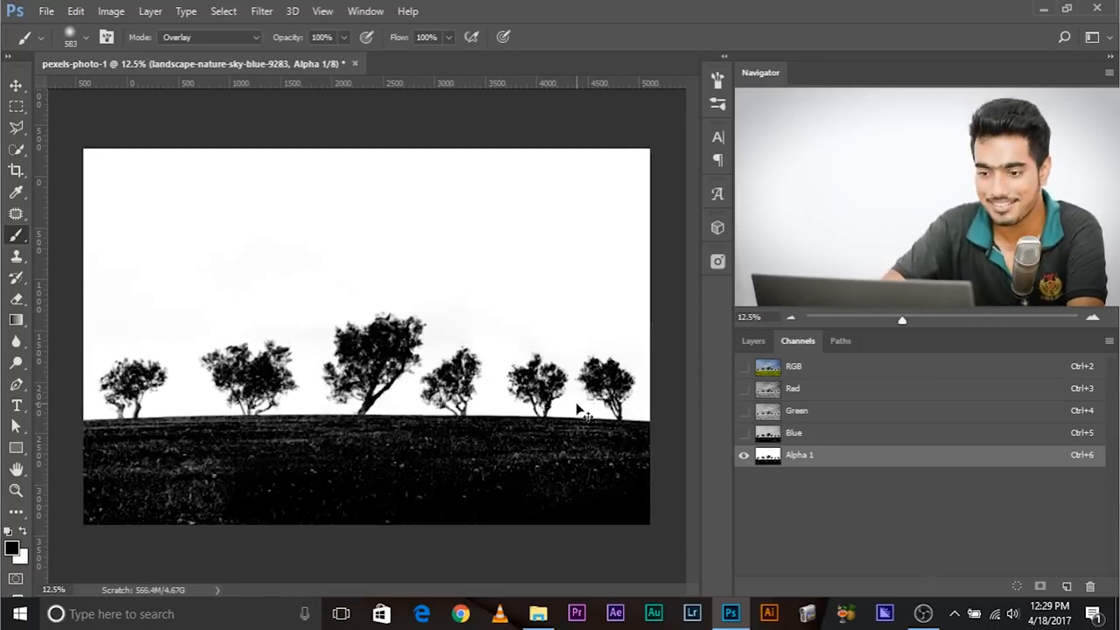
- Darken the grey trunks of the leftmost tree with an 87 px black Overlay brush
drag(495, 291, 604, 153)
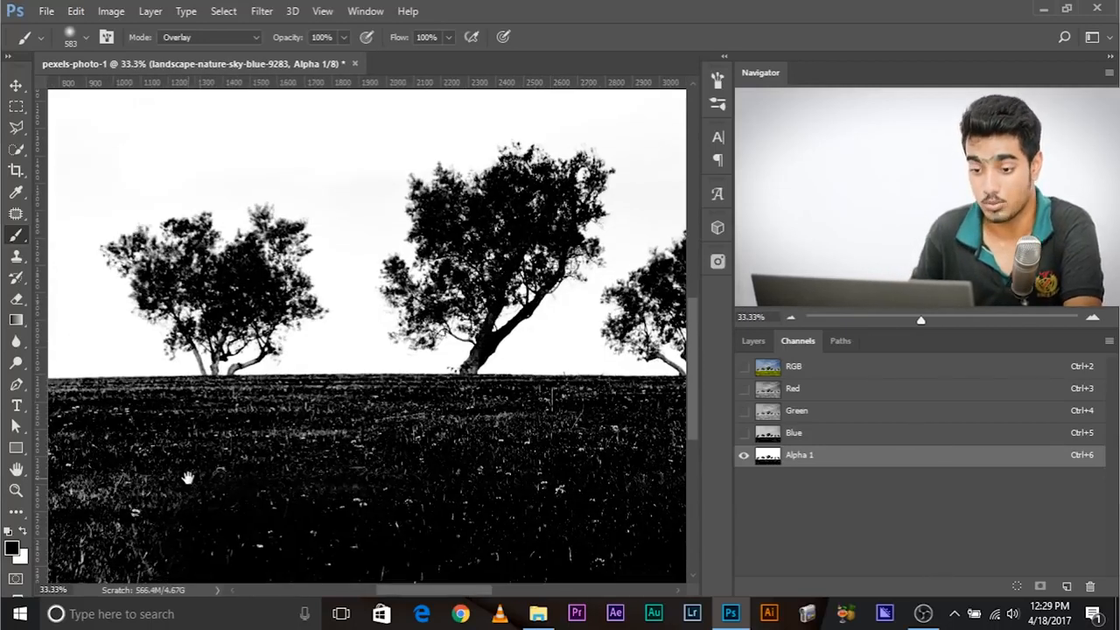
drag(187, 478, 445, 345)
mouse_move(375, 415)
mouse_down()
mouse_move(420, 416)
mouse_move(287, 440)
mouse_move(458, 423)
mouse_up()
drag(251, 333, 266, 436)
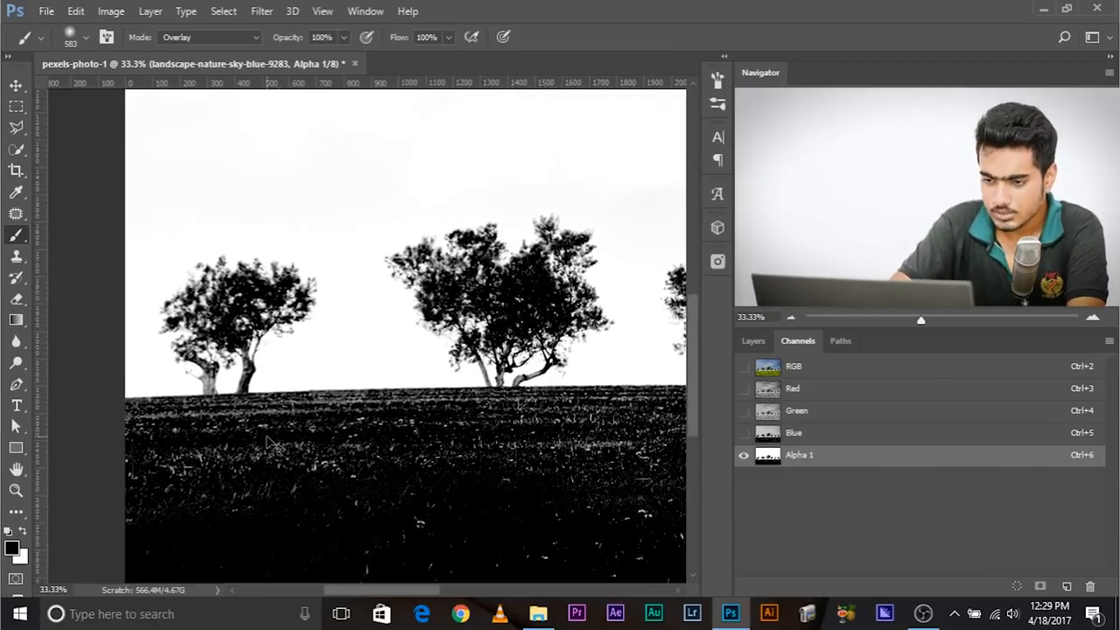
key(ctrl+plus)
key(ctrl+plus)
key(ctrl+plus)
drag(266, 435, 601, 329)
mouse_move(291, 392)
mouse_down()
mouse_move(77, 349)
mouse_move(95, 352)
mouse_up()
mouse_move(279, 367)
mouse_down()
mouse_move(229, 418)
mouse_move(233, 378)
mouse_move(210, 326)
mouse_move(201, 368)
mouse_move(276, 298)
mouse_move(342, 271)
mouse_move(374, 319)
mouse_up()
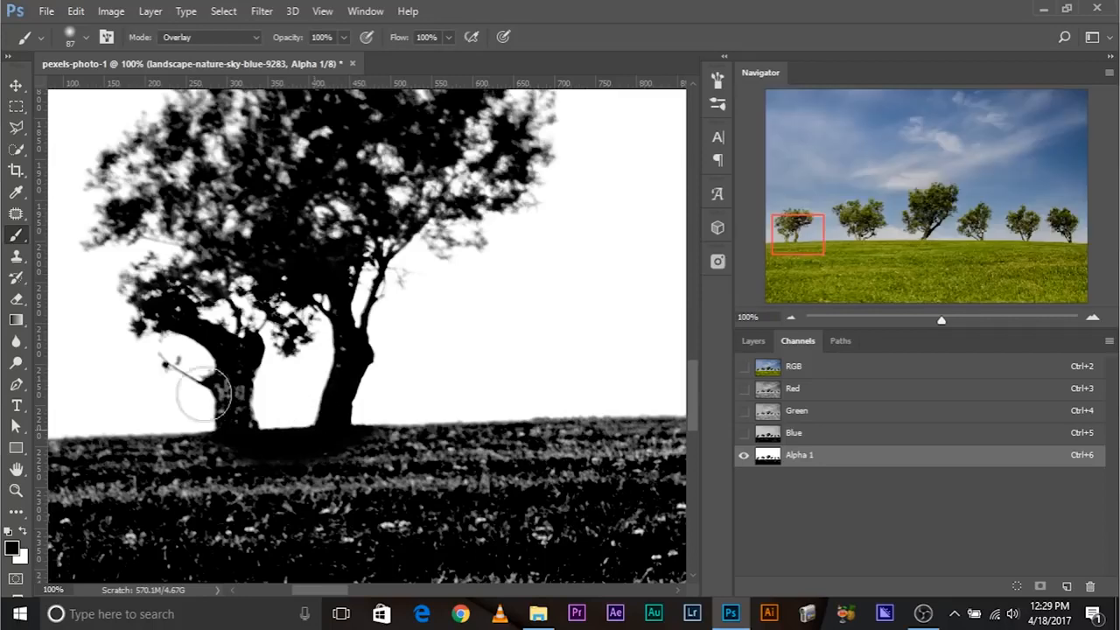
- Paint black over the grey trunks and trunk bases of the remaining trees along the horizon
drag(630, 333, 9, 376)
mouse_move(288, 394)
mouse_down()
mouse_move(532, 315)
mouse_move(2, 334)
mouse_up()
drag(490, 289, 412, 408)
mouse_move(609, 323)
mouse_down()
mouse_move(572, 360)
mouse_move(223, 348)
mouse_move(42, 328)
mouse_up()
mouse_move(466, 397)
mouse_down()
mouse_move(479, 390)
mouse_move(461, 337)
mouse_up()
drag(613, 377, 8, 316)
drag(380, 243, 379, 357)
drag(491, 311, 2, 302)
mouse_move(307, 239)
mouse_down()
mouse_move(417, 318)
mouse_move(357, 268)
mouse_up()
key(ctrl+0)
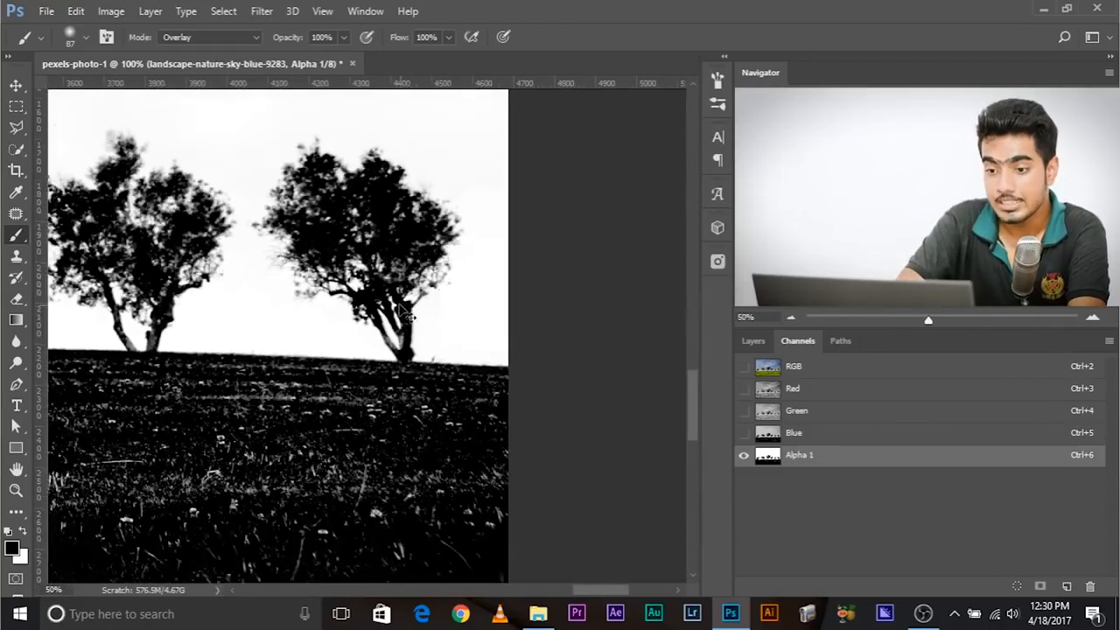
scroll(399, 308, up, 3)
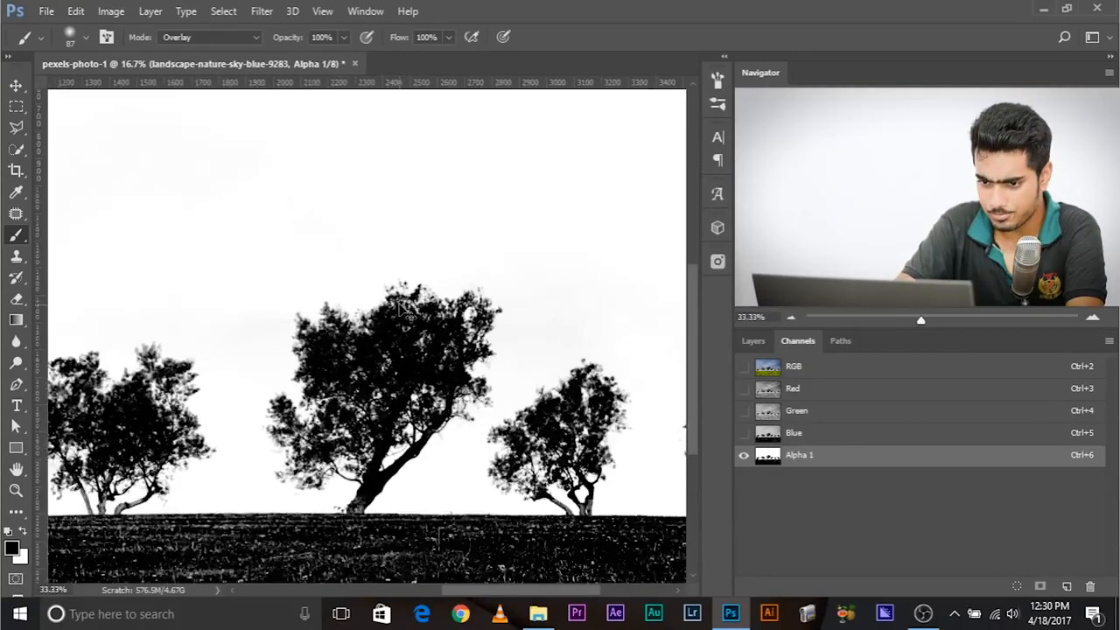
scroll(618, 128, down, 3)
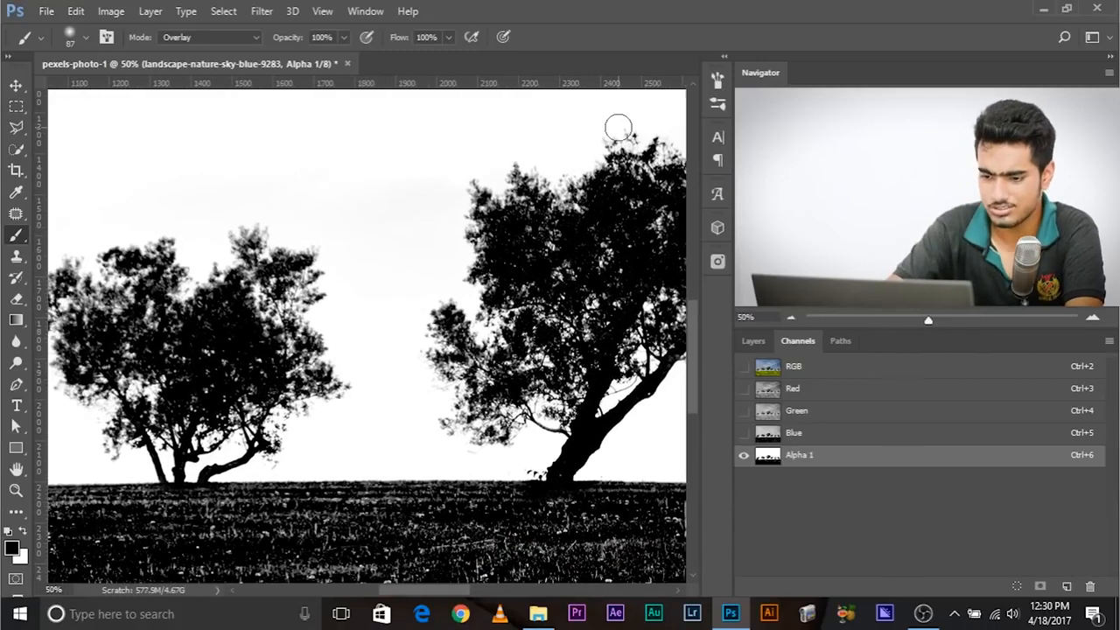
- Darken the grass just below the horizon with a 411 px black Overlay brush
key(ctrl+minus)
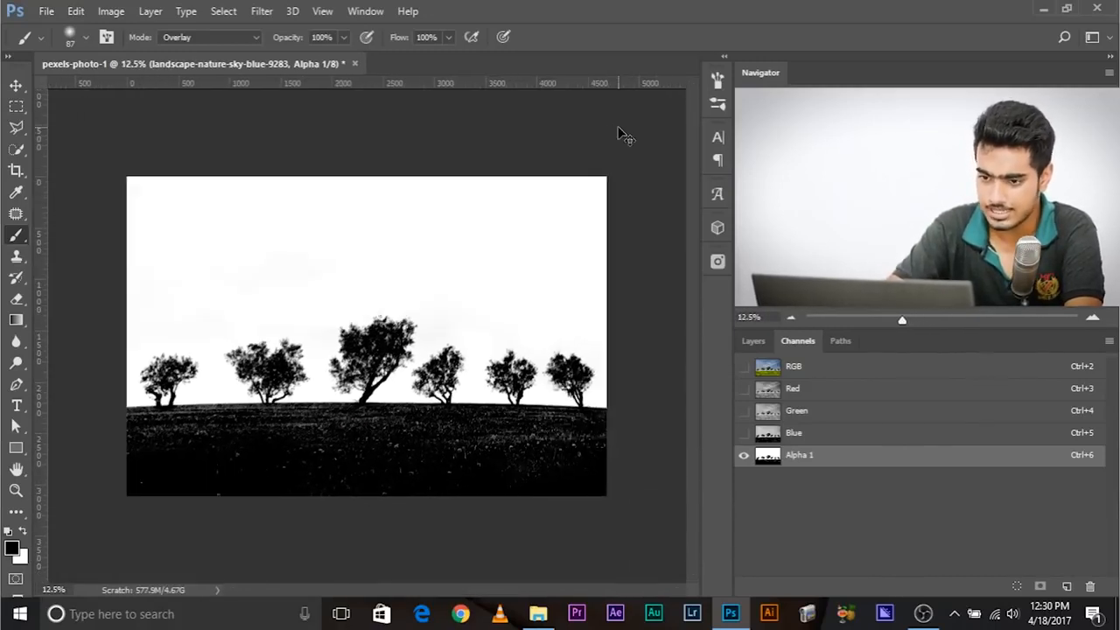
key(ctrl+plus)
drag(147, 432, 173, 439)
mouse_move(49, 433)
mouse_down()
mouse_move(333, 425)
mouse_move(693, 443)
mouse_move(317, 436)
mouse_move(114, 448)
mouse_up()
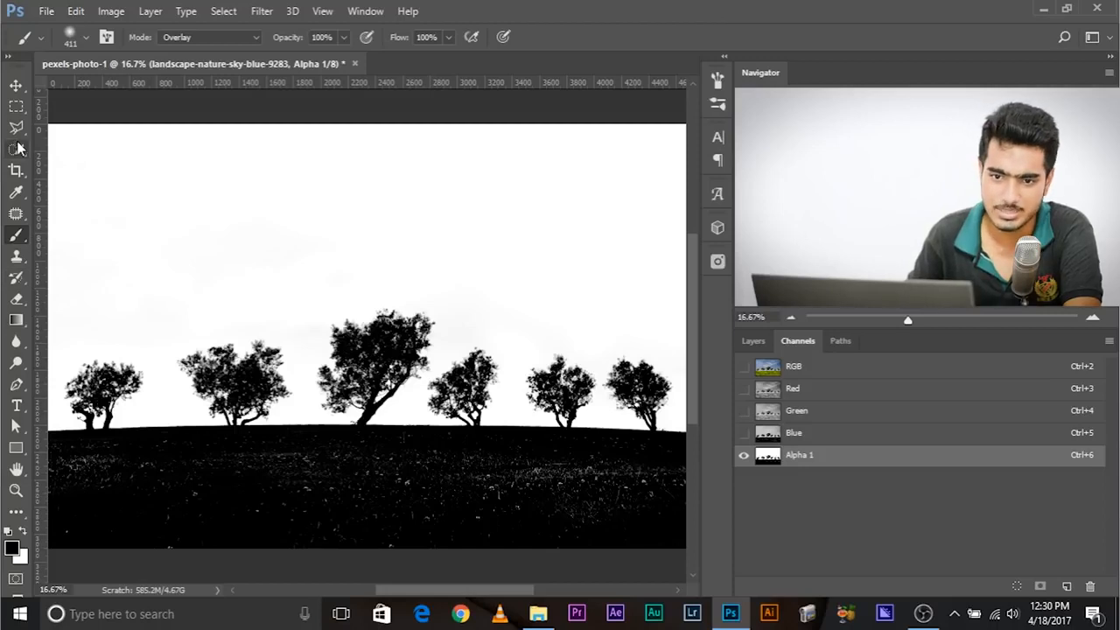
- Outline the grass area below the horizon with the Lasso tool and fill it with solid black
right_click(18, 130)
click(84, 122)
mouse_move(39, 444)
mouse_down()
mouse_move(57, 438)
mouse_move(45, 444)
mouse_up()
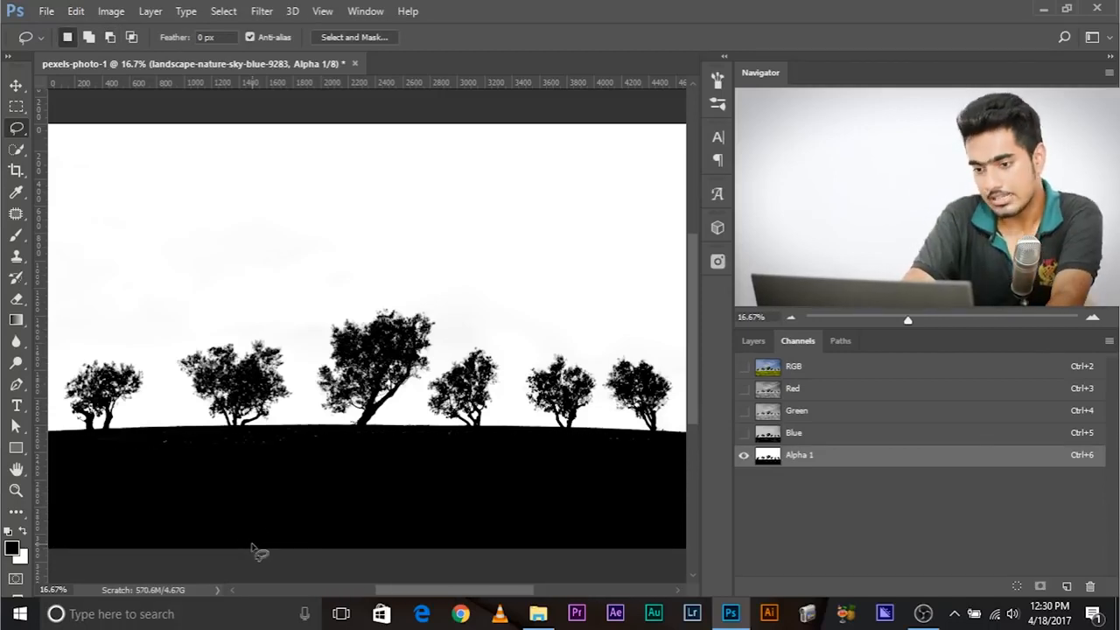
- Examine the alpha channel's tree edges, horizon and sky for leftover grey areas
key(ctrl+plus)
key(ctrl+plus)
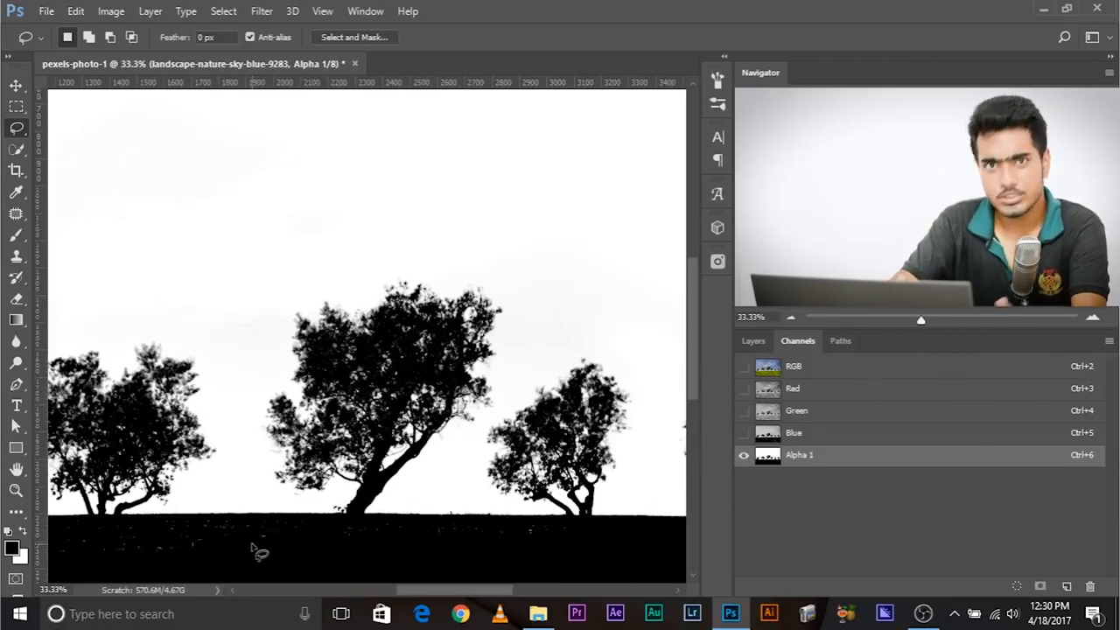
key(ctrl+plus)
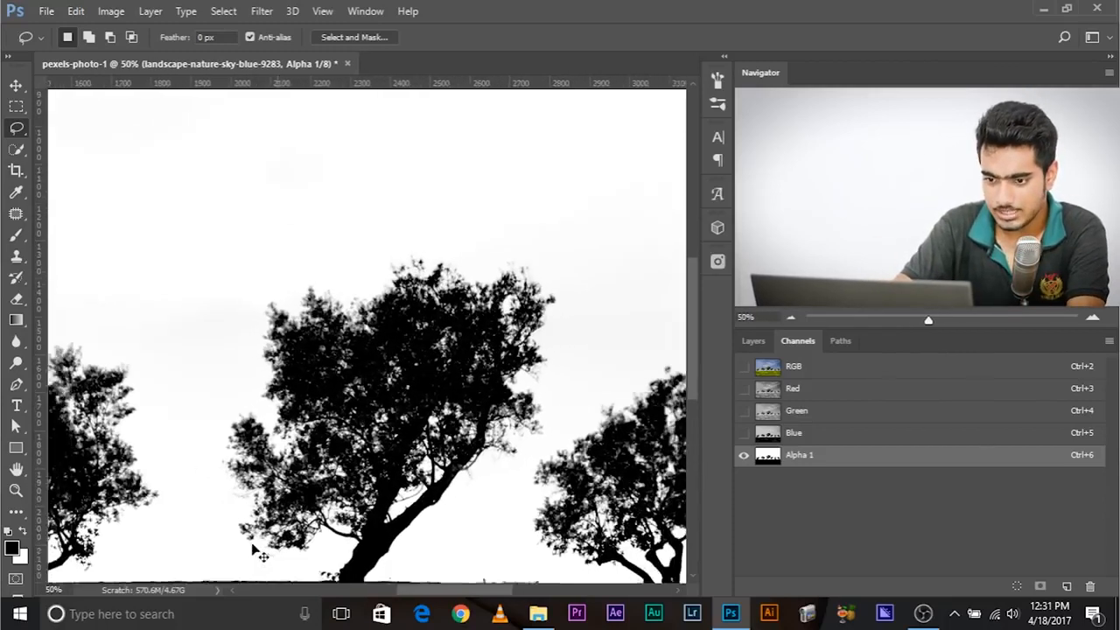
key(ctrl+minus)
key(ctrl+minus)
key(ctrl+minus)
key(ctrl+minus)
key(ctrl+plus)
key(ctrl+minus)
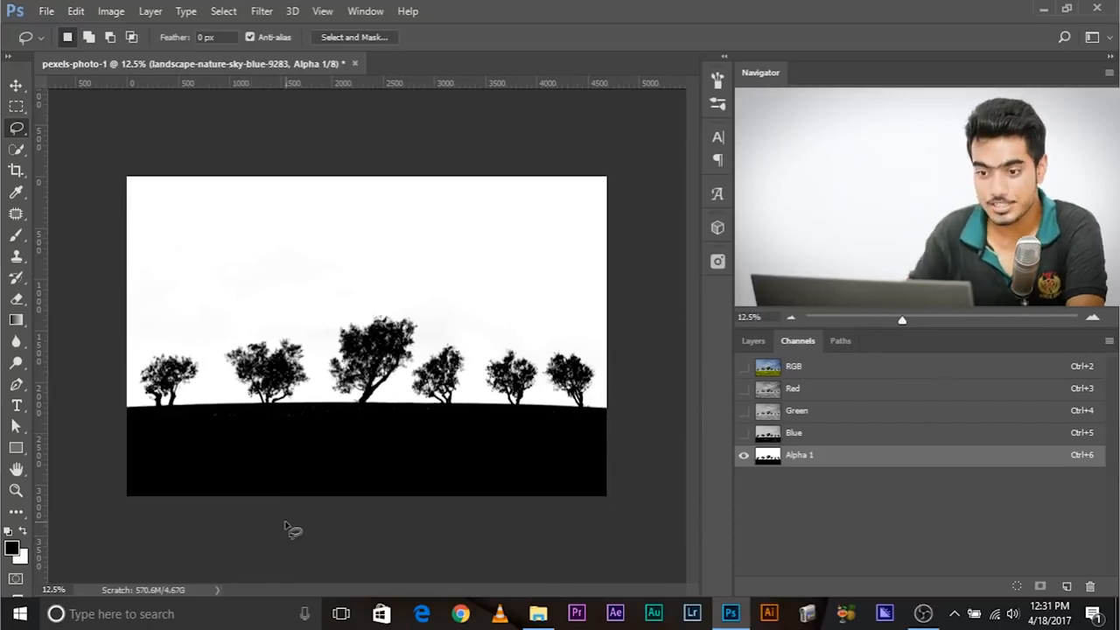
- Load the Alpha 1 channel as a selection and add it as a layer mask to the landscape layer
ctrl+click(773, 462)
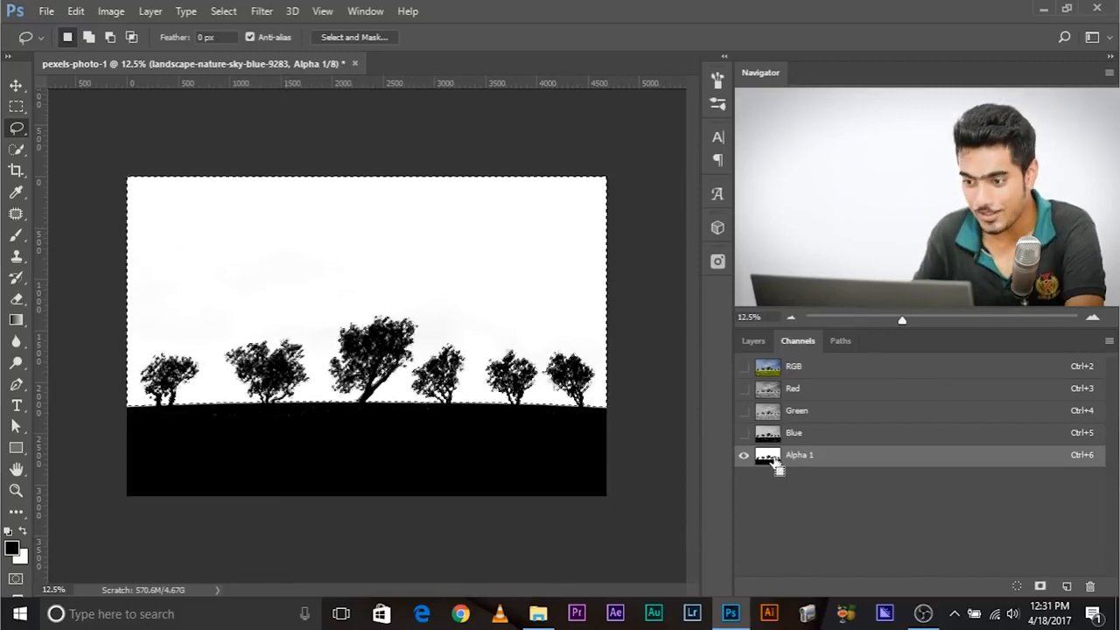
click(753, 341)
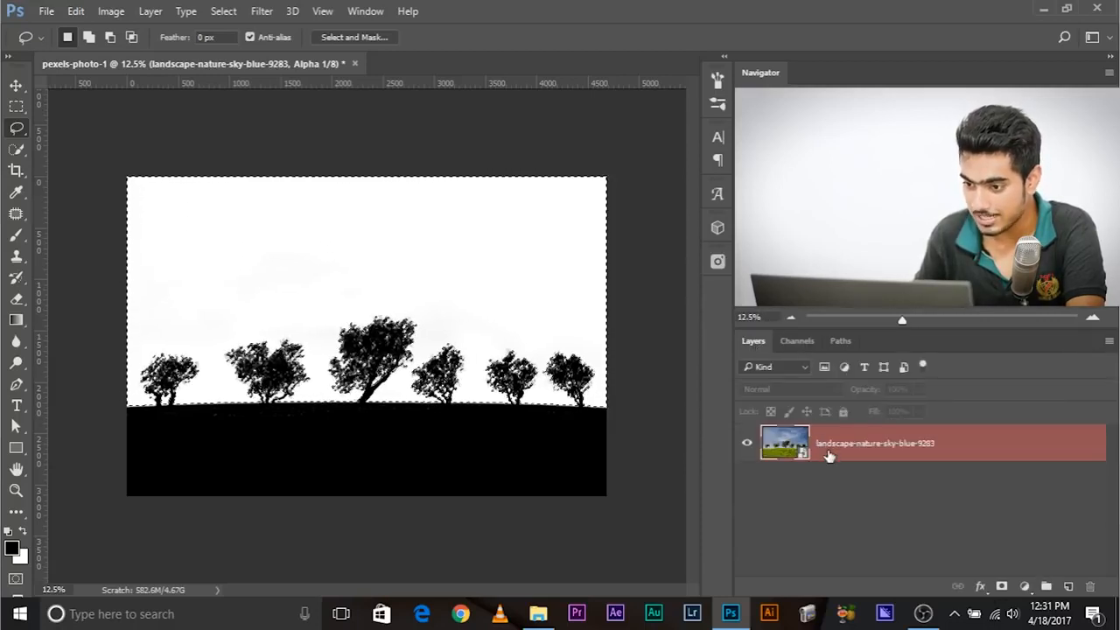
click(1002, 587)
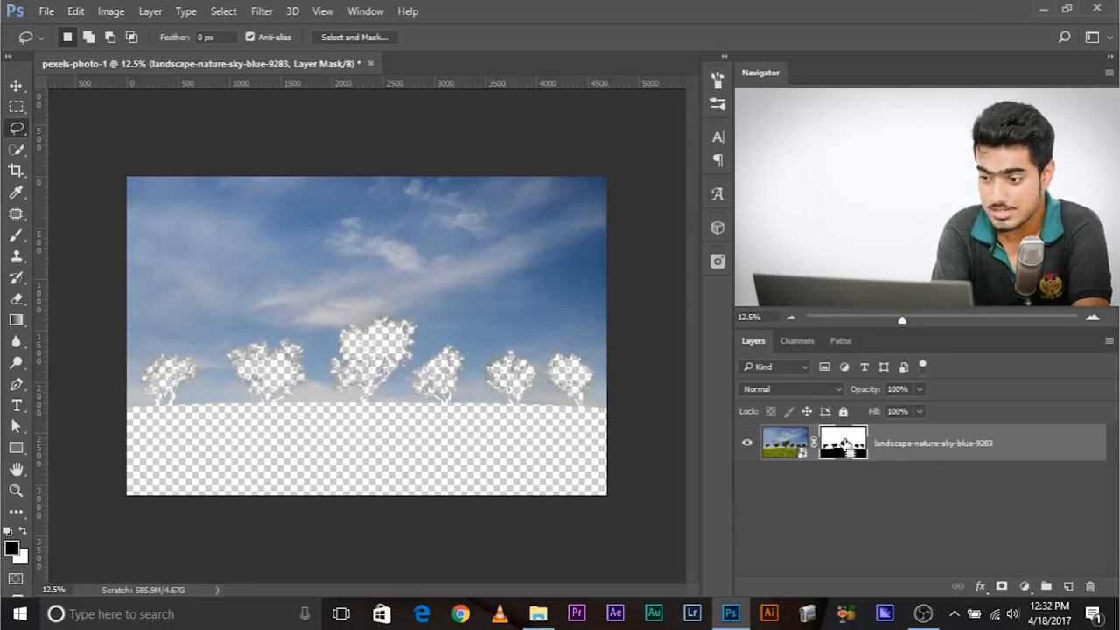
- Invert the layer mask to keep the trees and grass, and inspect the large tree's cut-out edges
key(ctrl+i)
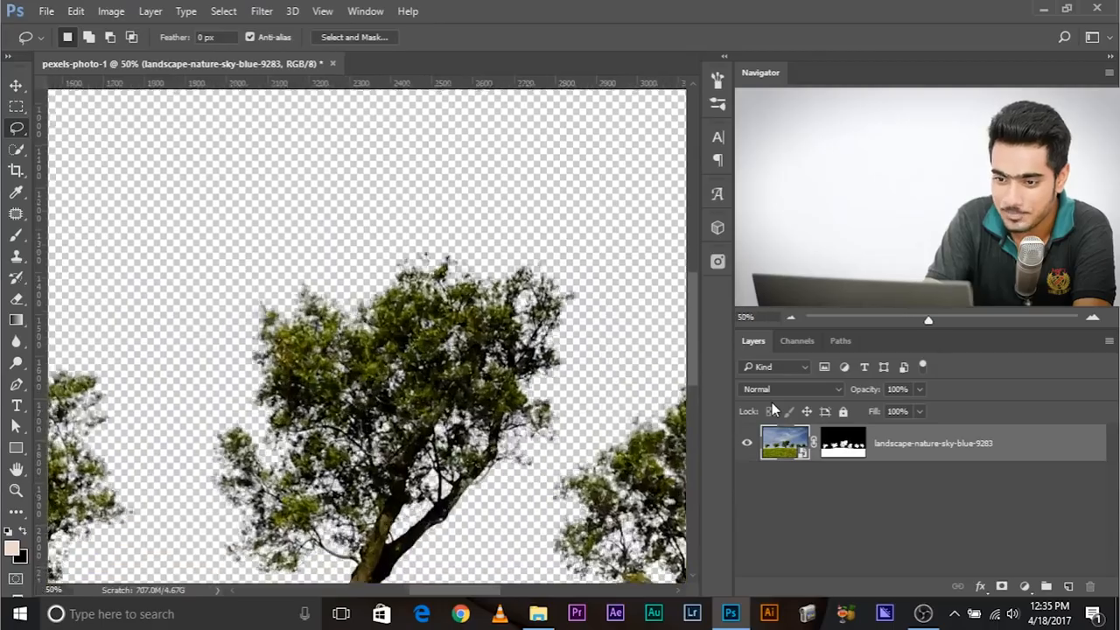
key(ctrl+plus)
key(ctrl+plus)
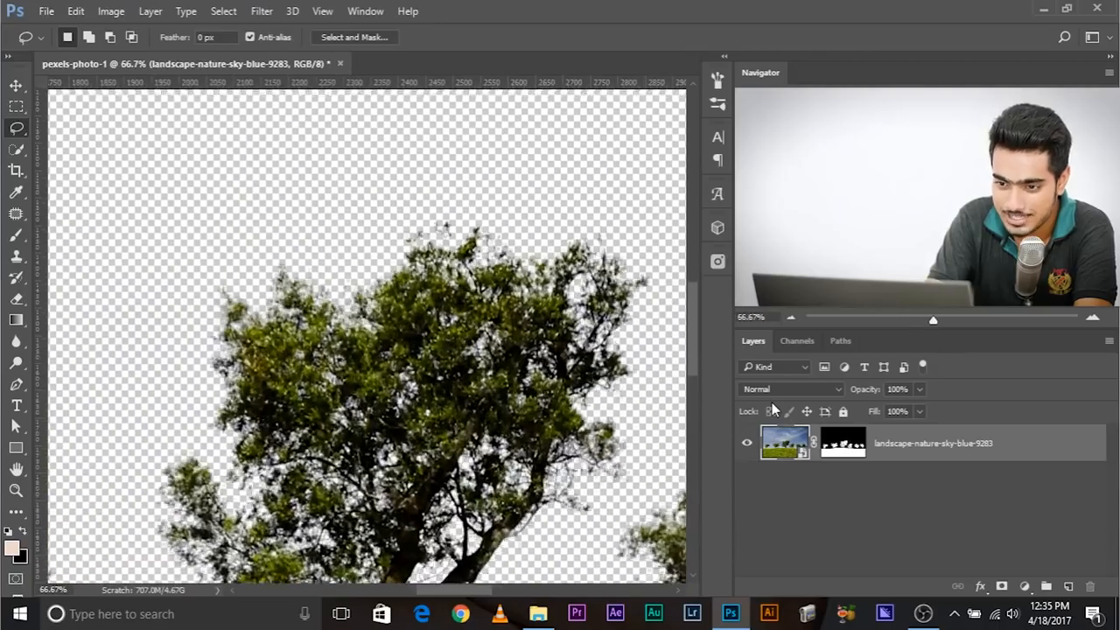
- Examine the cut-out edges around the tree trunks, branches and horizon, and review the masked image as a whole
drag(540, 516, 407, 327)
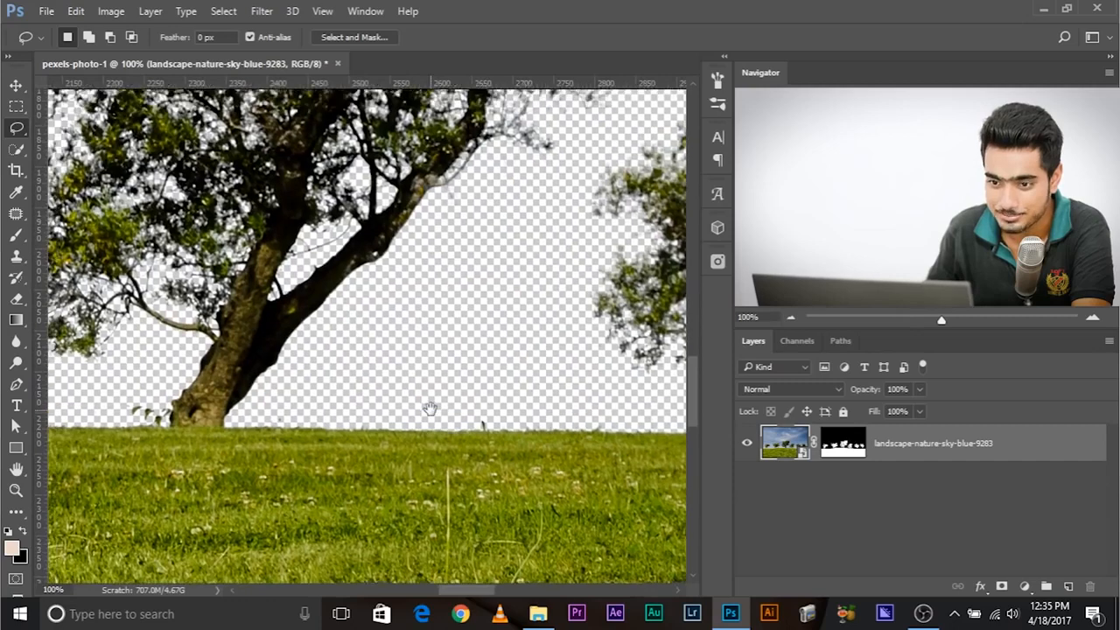
key(ctrl+minus)
key(ctrl+minus)
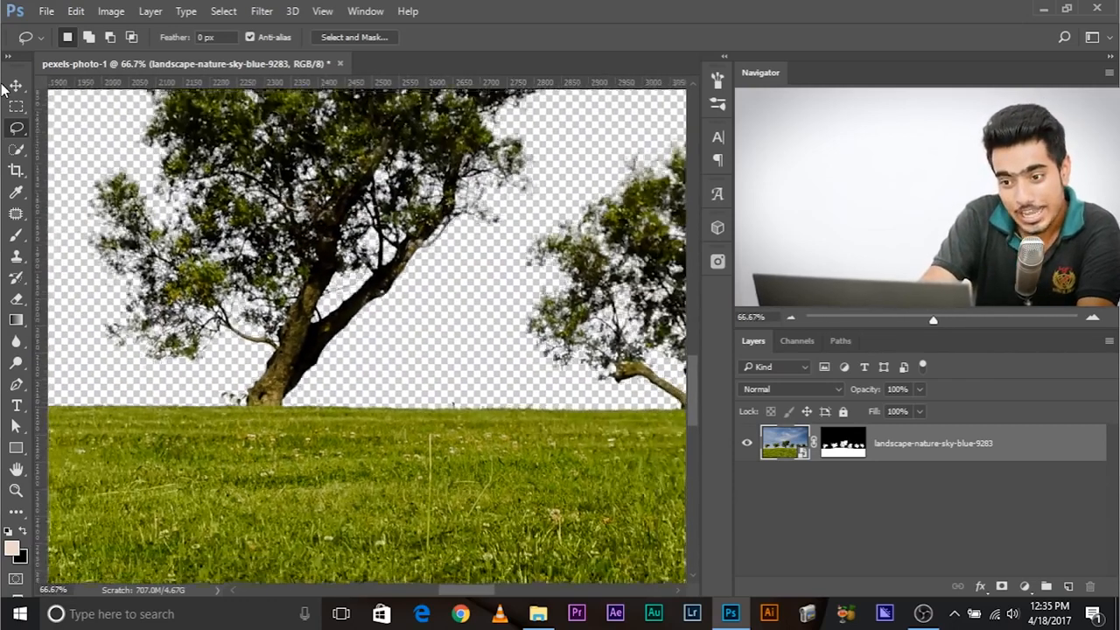
key(ctrl+plus)
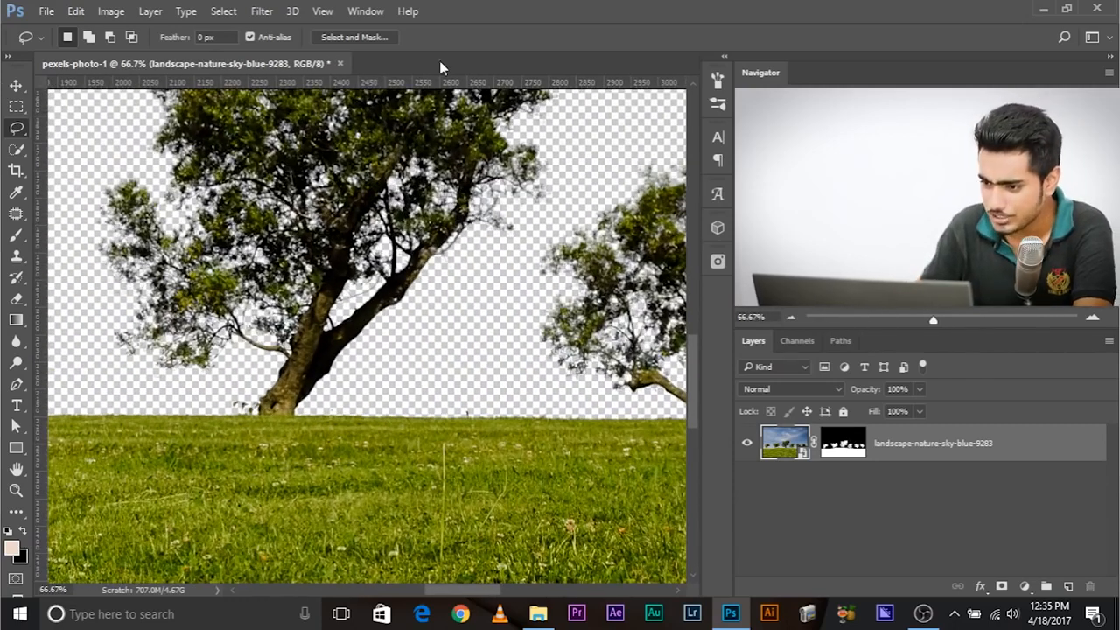
key(ctrl+minus)
key(ctrl+minus)
key(ctrl+minus)
key(ctrl+minus)
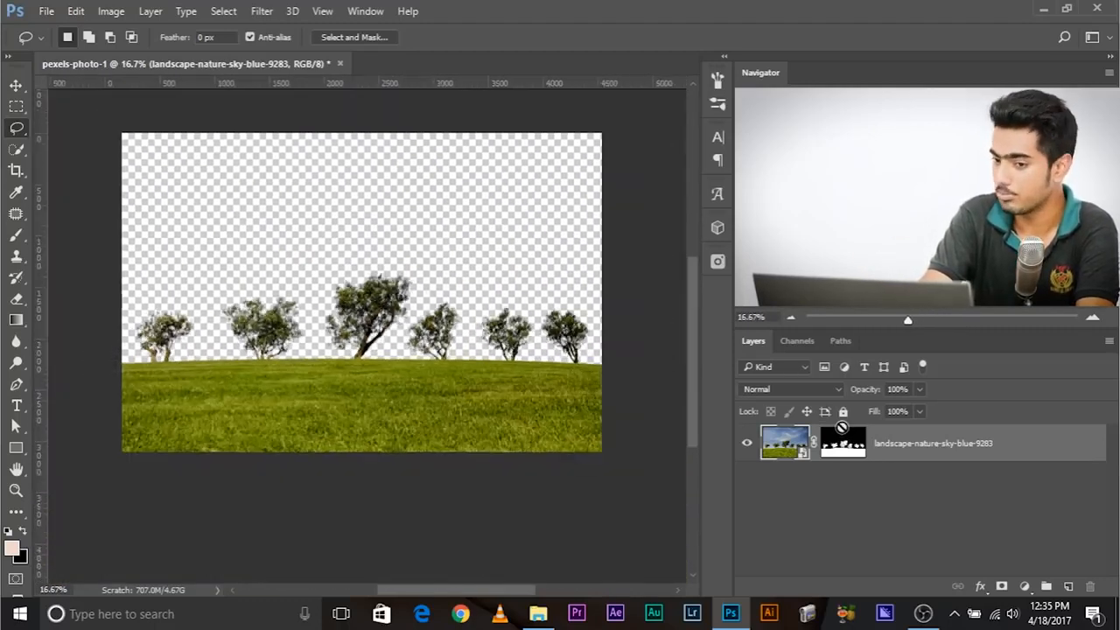
key(ctrl+minus)
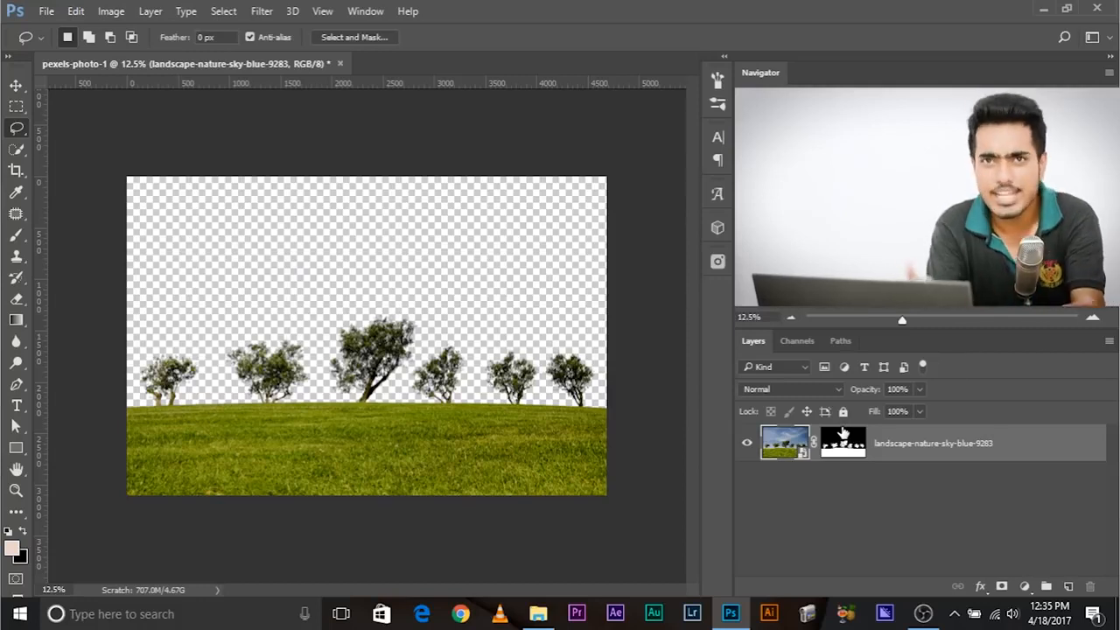
- Insert the Pexels photo of white clouds over a brown field and place its layer beneath the masked landscape layer
click(718, 263)
scroll(536, 429, down, 10)
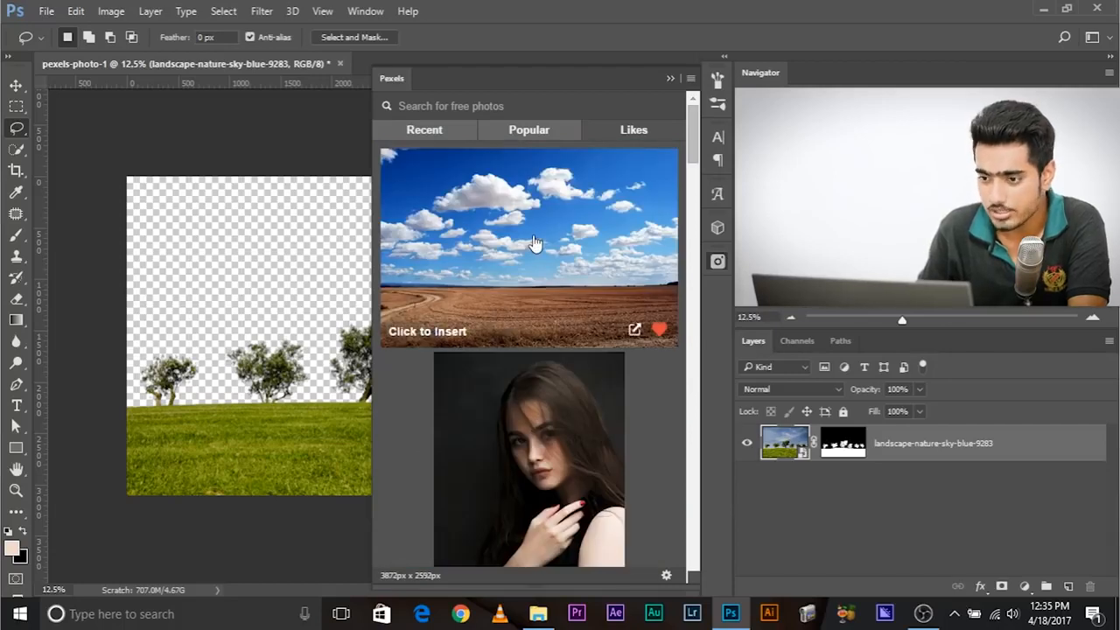
click(535, 244)
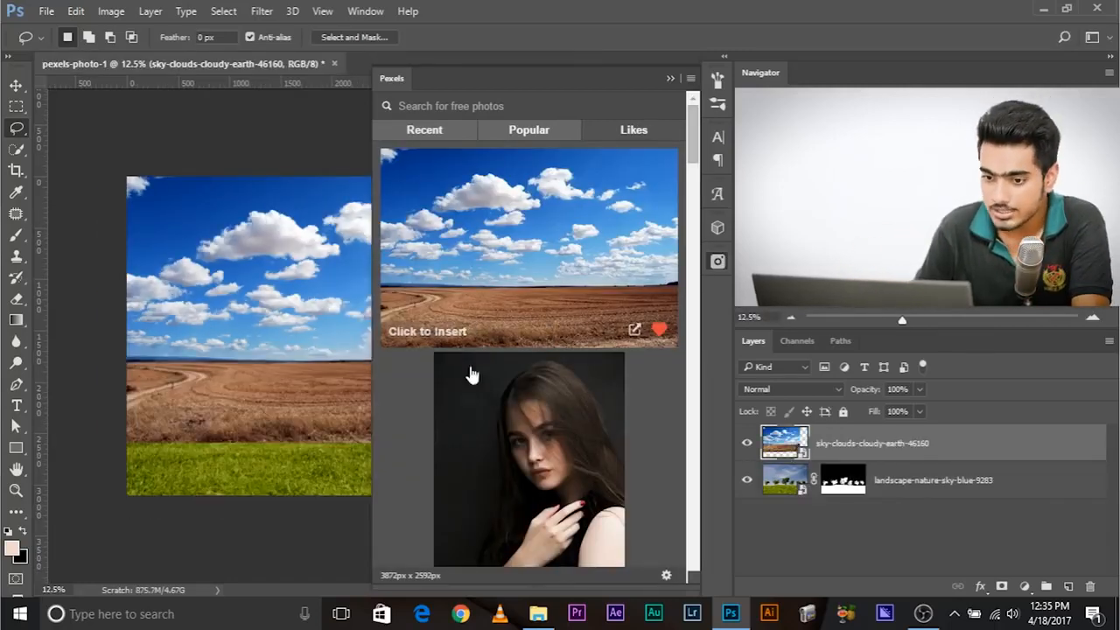
click(670, 78)
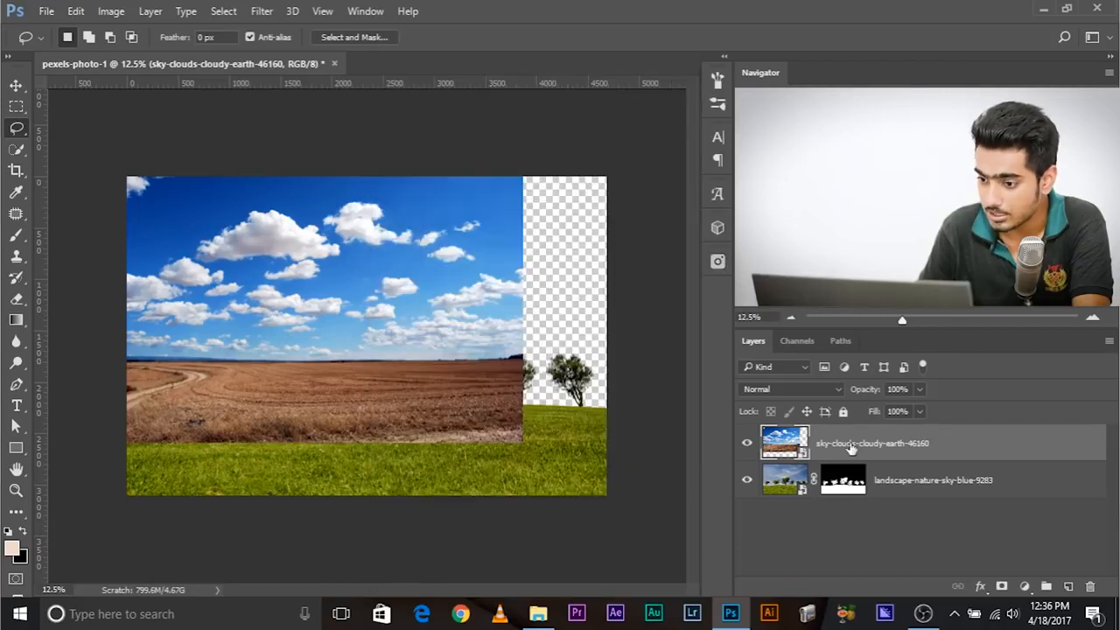
drag(882, 446, 901, 505)
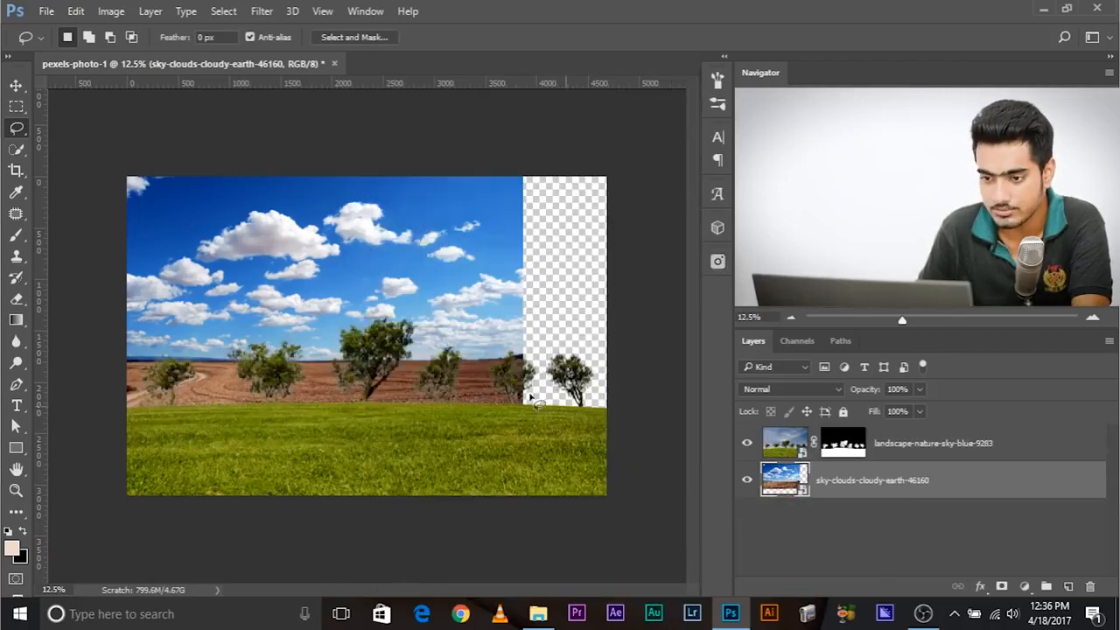
- Scale the cloudy sky photo to 15.55% and position it so the clouds fill the canvas behind the trees
key(ctrl+t)
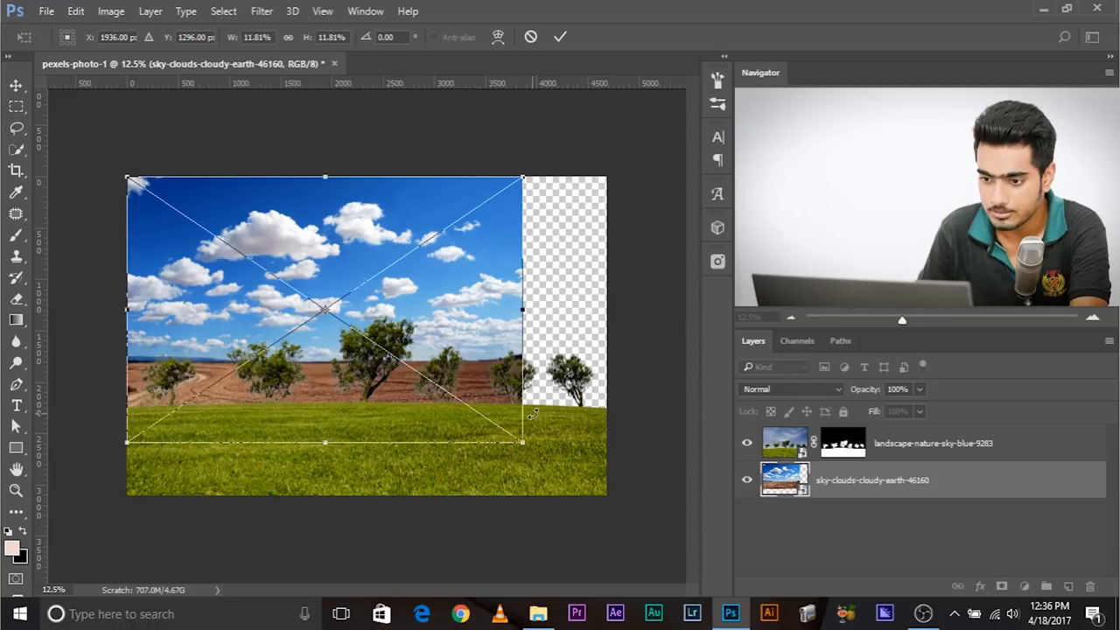
drag(524, 442, 627, 563)
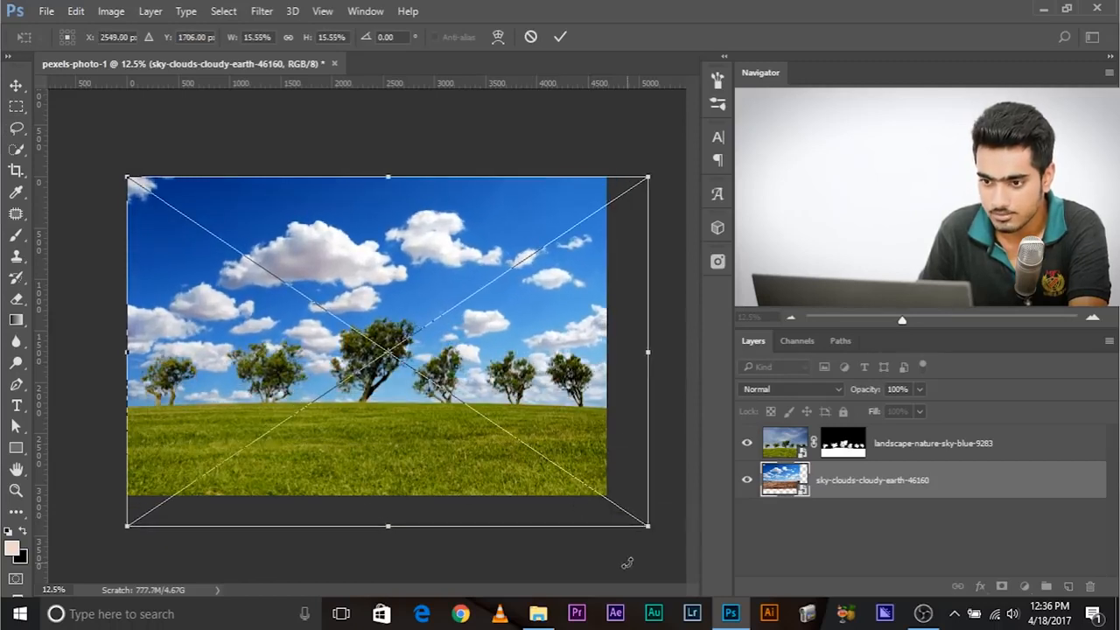
drag(578, 433, 557, 428)
key(Return)
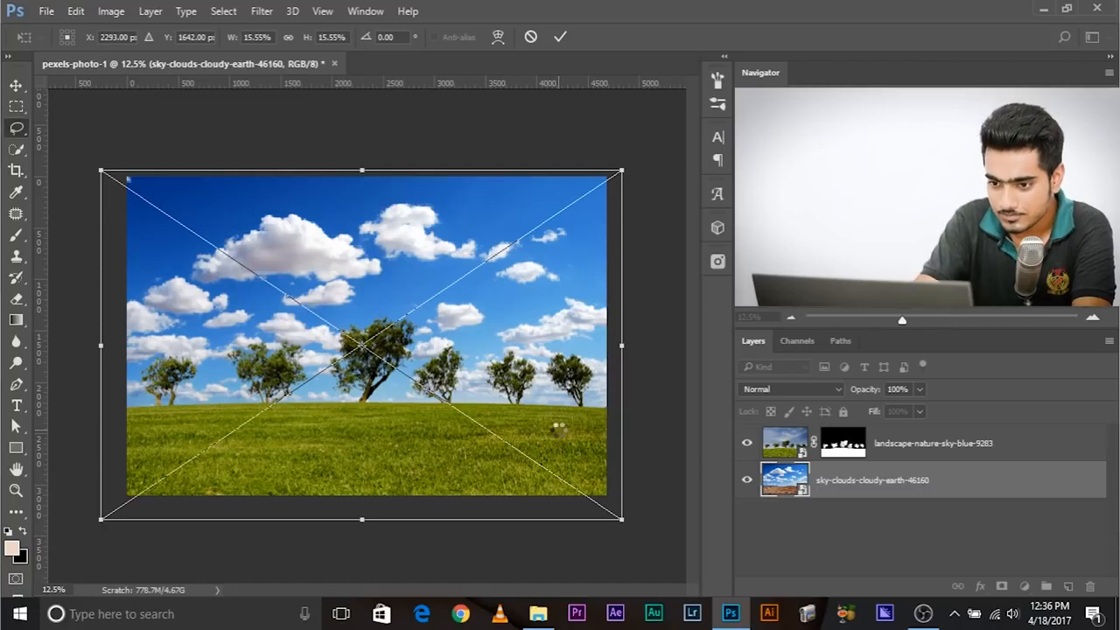
- Compare the new sky with the original by disabling and re-enabling the landscape layer's mask
key(ctrl+plus)
key(ctrl+minus)
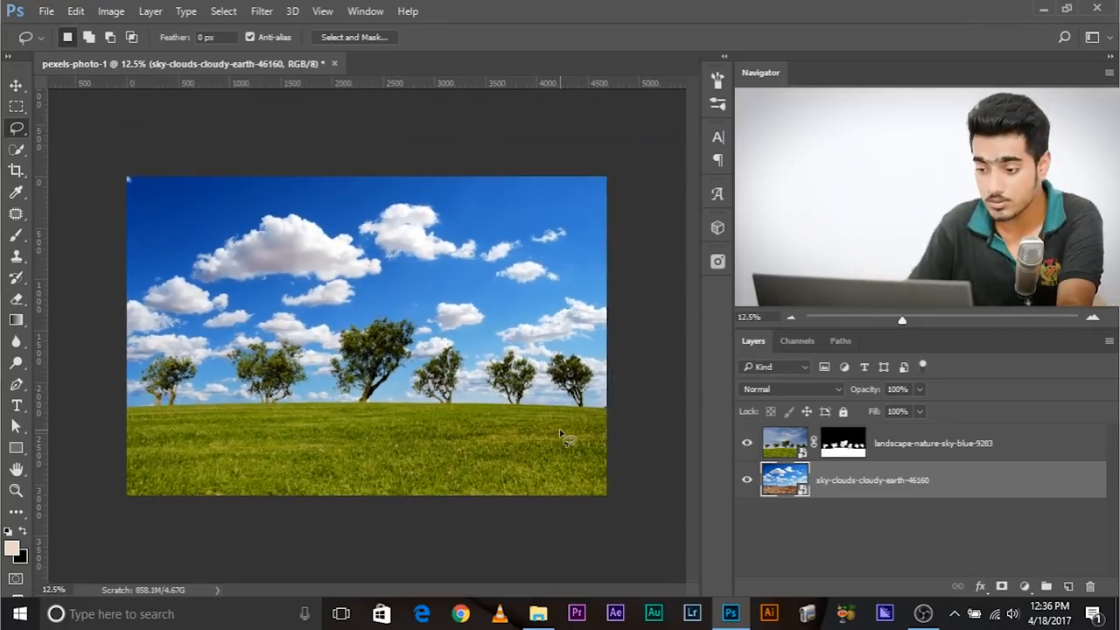
shift+click(855, 444)
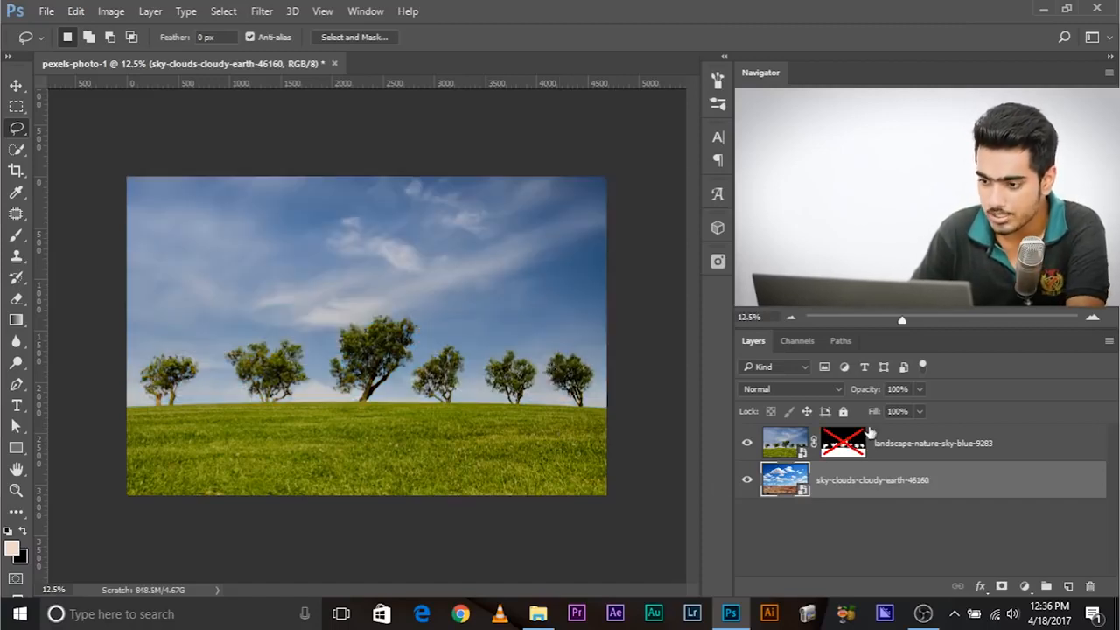
shift+click(841, 444)
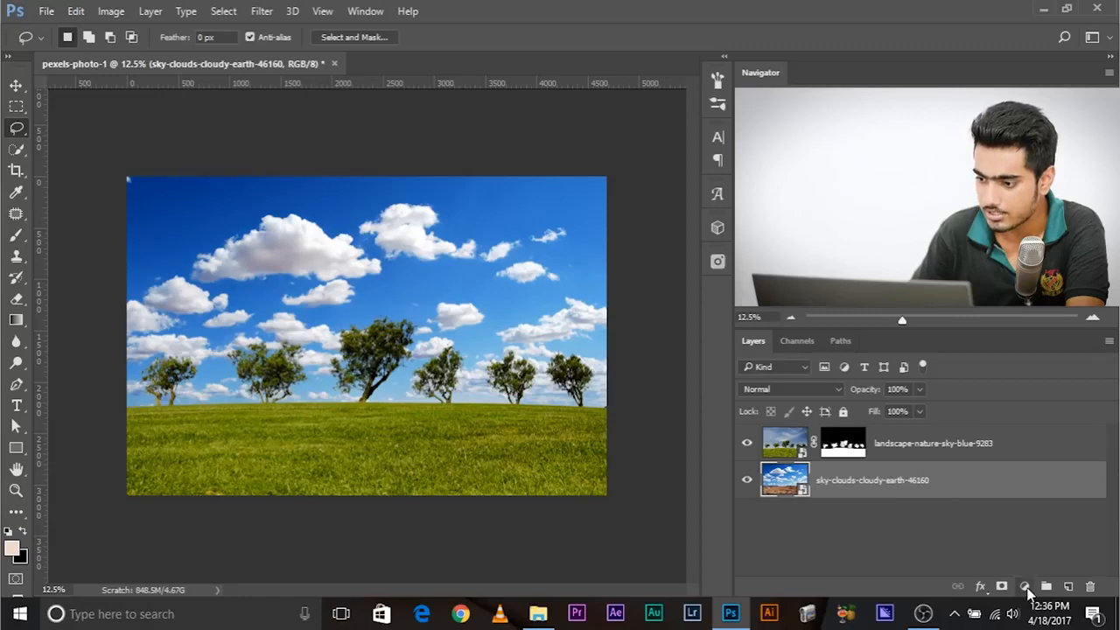
- Add a Curves adjustment above the sky photo and darken the RGB midtones to input 143, output 129
click(1026, 587)
click(998, 325)
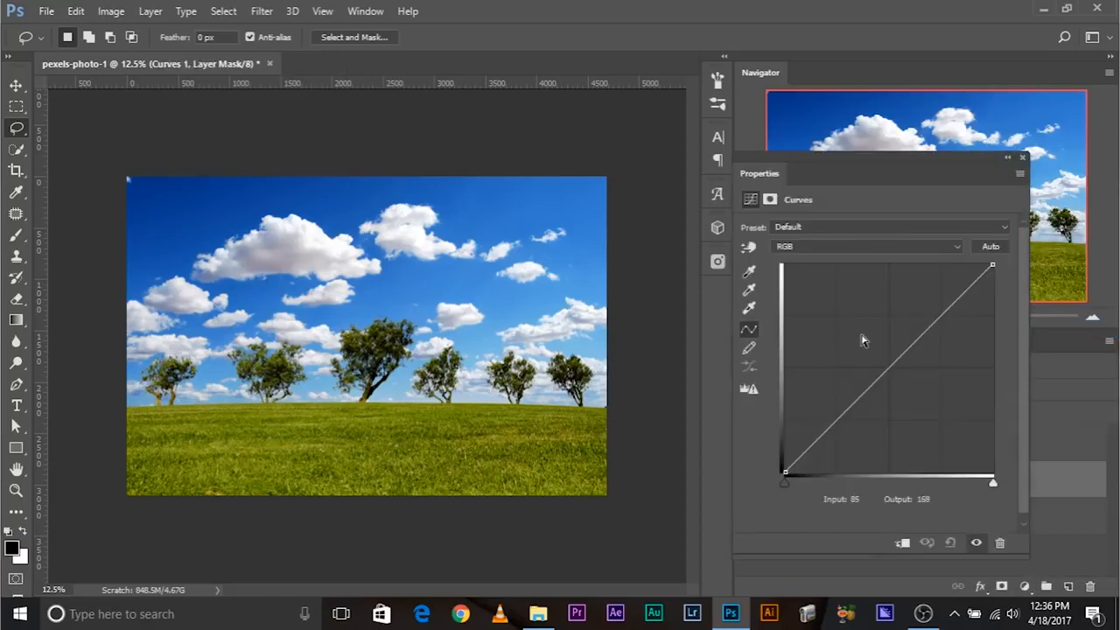
drag(893, 363, 902, 370)
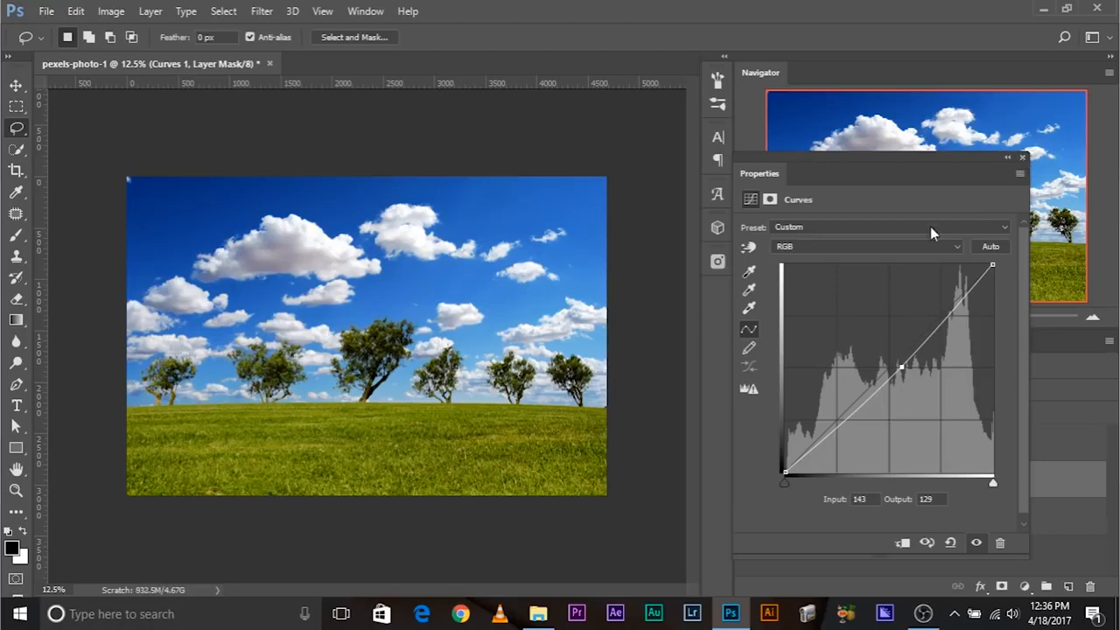
click(1023, 158)
- Check the darkened sky against the original photo by temporarily disabling the landscape mask
shift+click(852, 438)
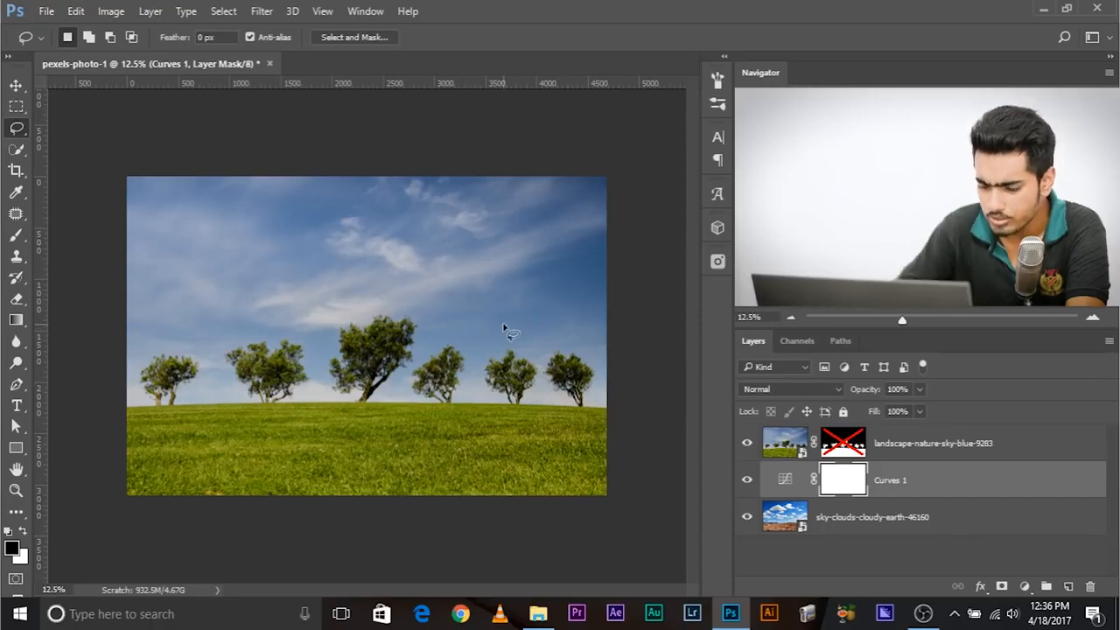
key(ctrl+plus)
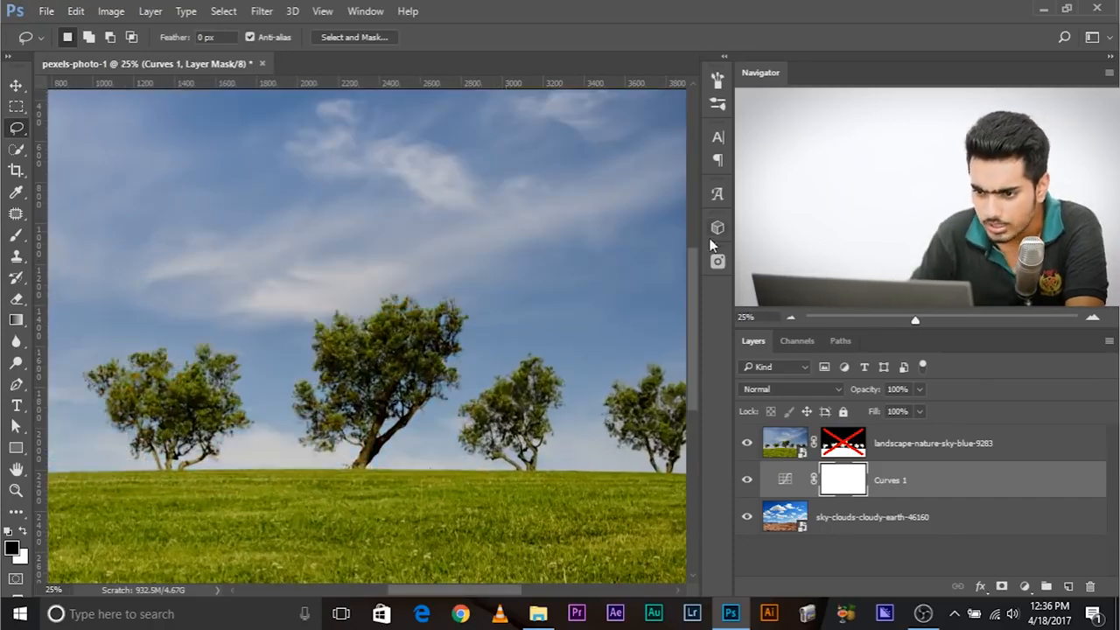
shift+click(838, 456)
- In the Curves adjustment, lower the Blue channel to input 153, output 125 and raise Green to input 128, output 140
double_click(785, 480)
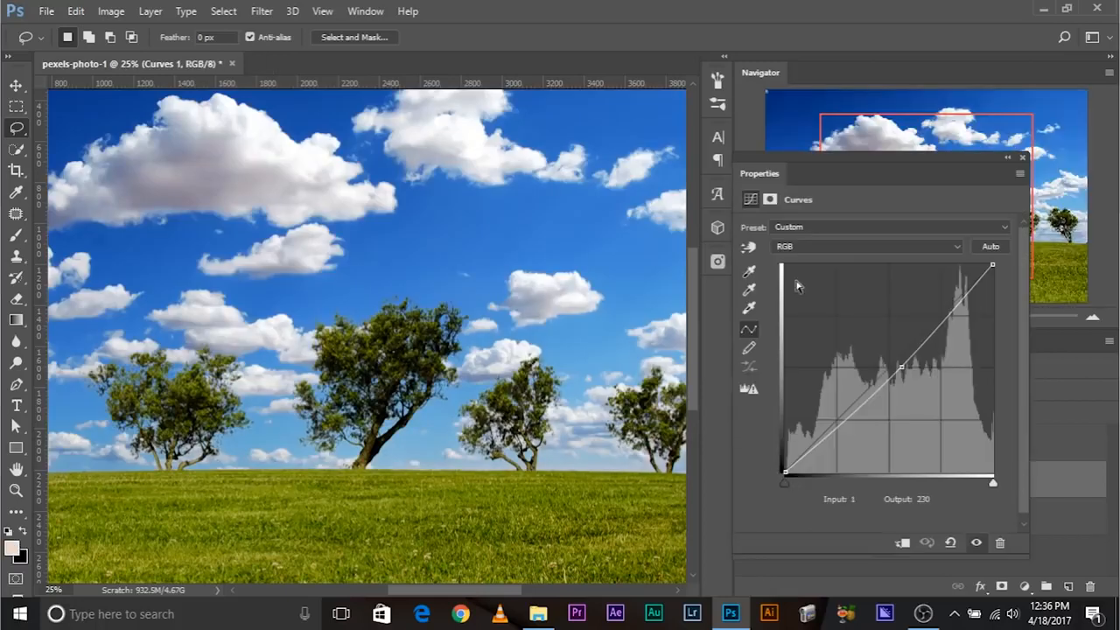
click(818, 248)
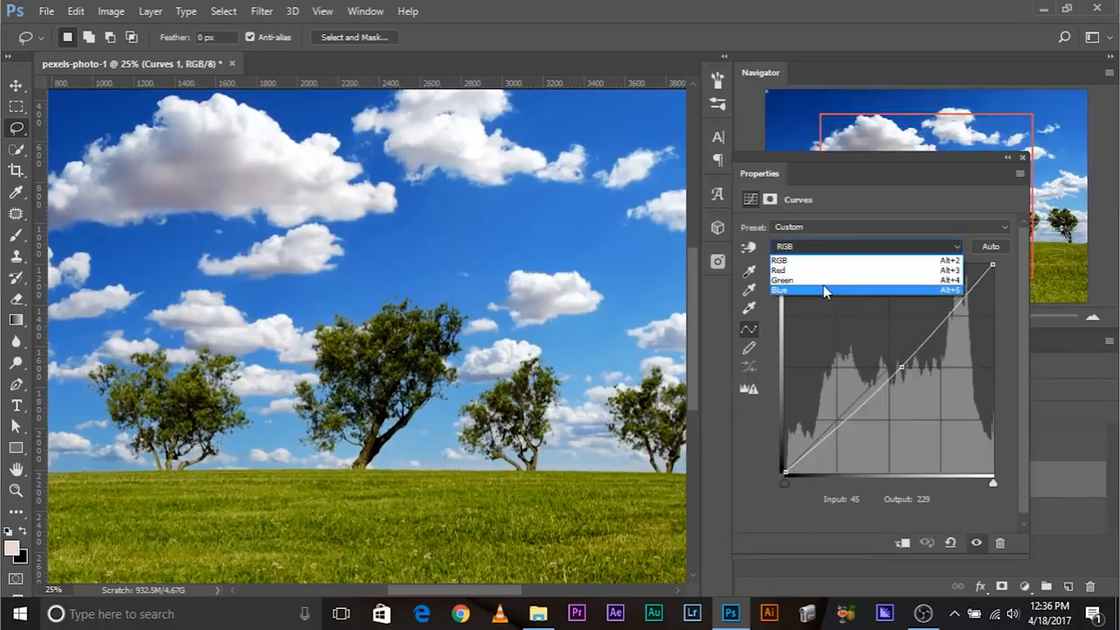
click(825, 291)
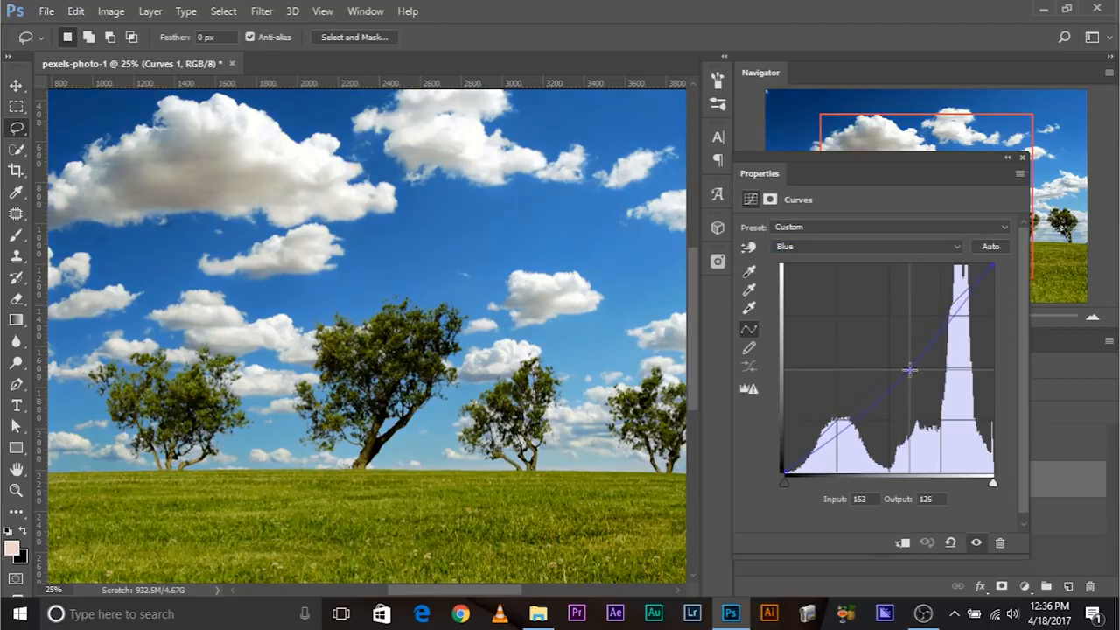
click(876, 247)
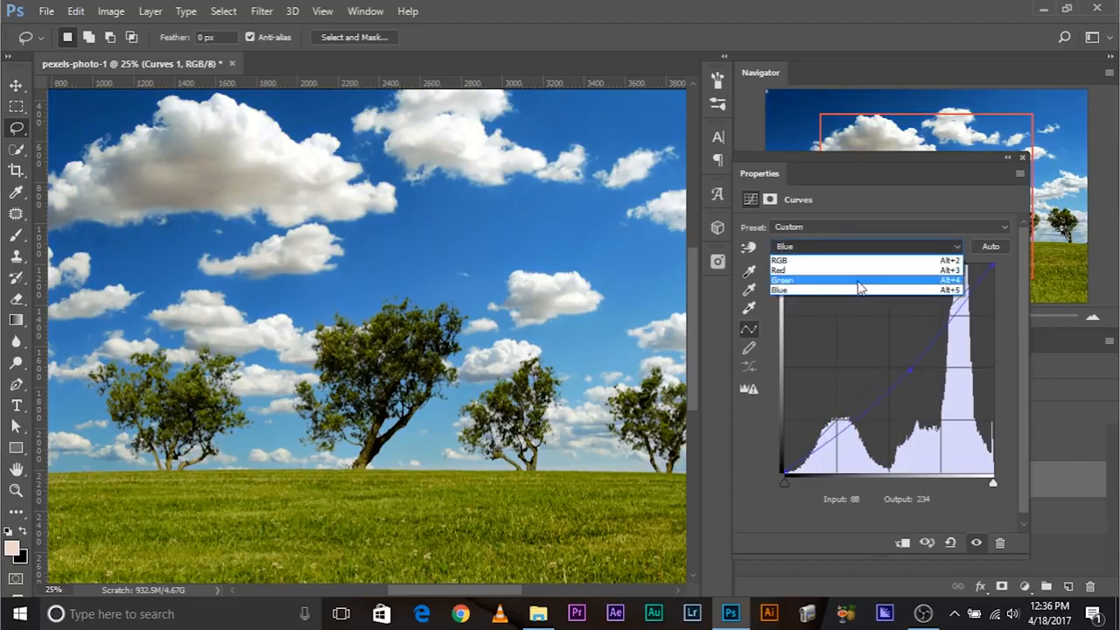
click(865, 279)
mouse_move(903, 363)
mouse_down()
mouse_move(917, 376)
mouse_move(889, 358)
mouse_up()
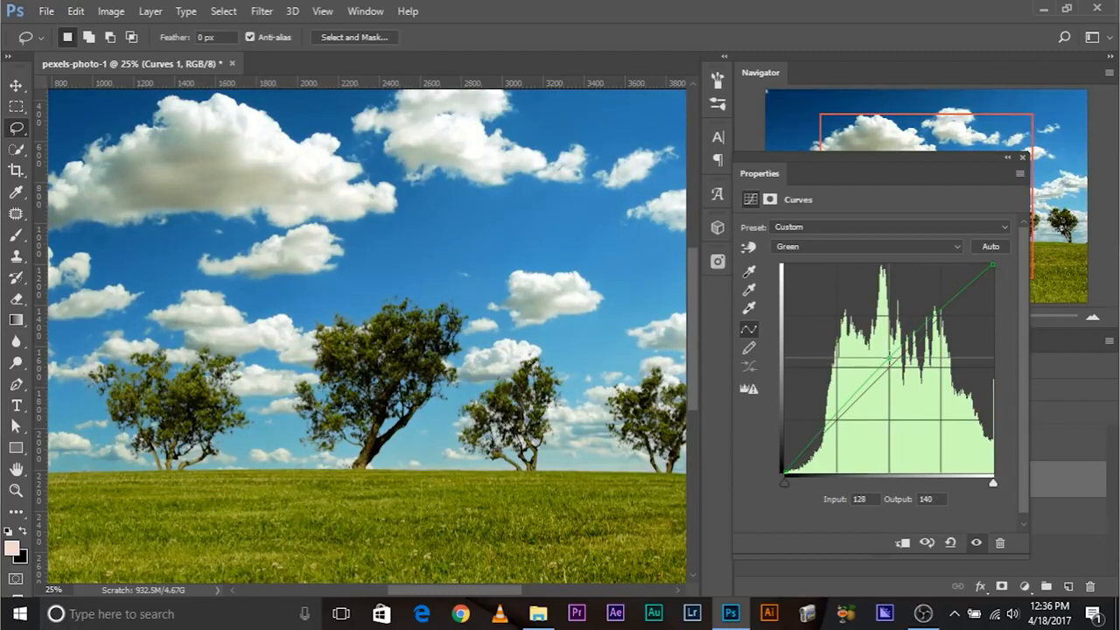
click(1023, 158)
- Add a Hue/Saturation adjustment above the Curves layer and reduce the sky's saturation
click(1025, 585)
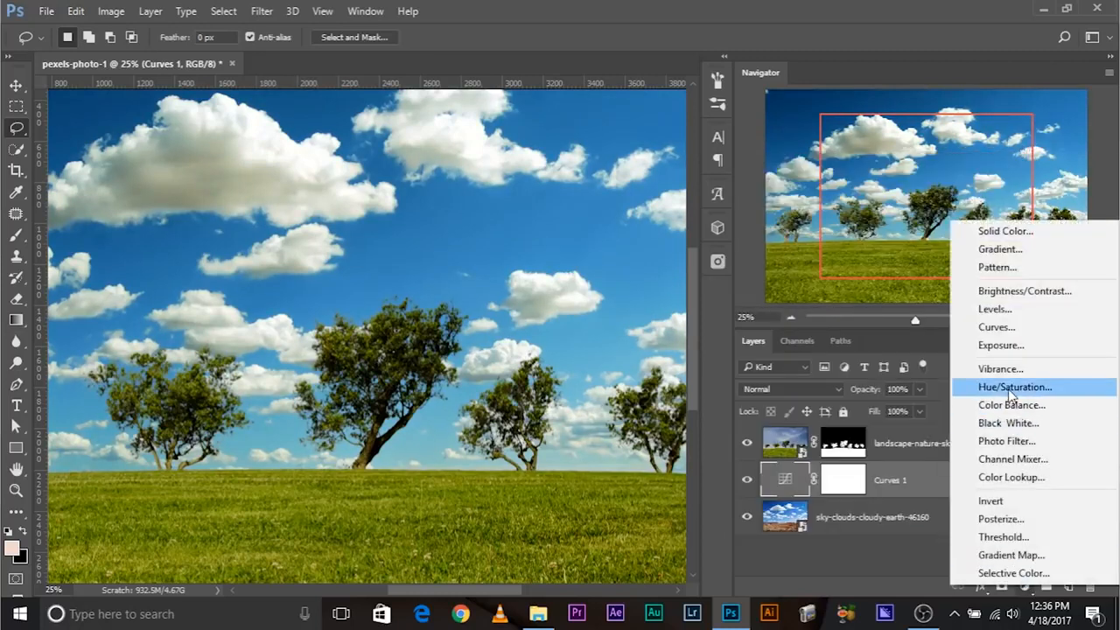
click(1007, 386)
drag(834, 314, 832, 313)
click(1023, 158)
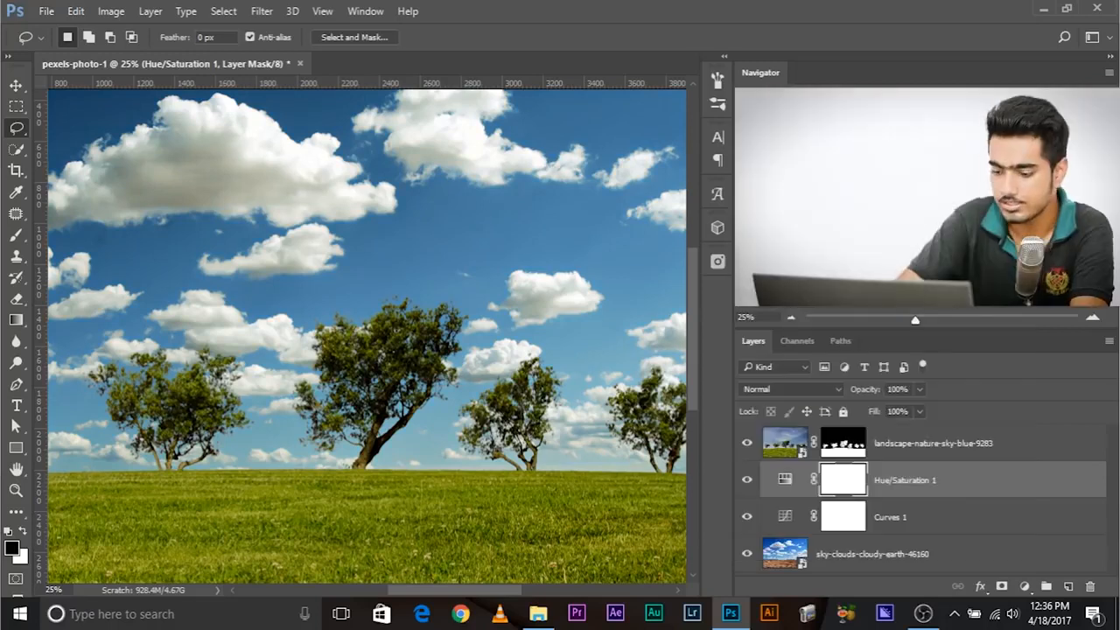
- Compare the whole composite with and without the sky adjustments and the landscape mask
key(ctrl+minus)
key(ctrl+minus)
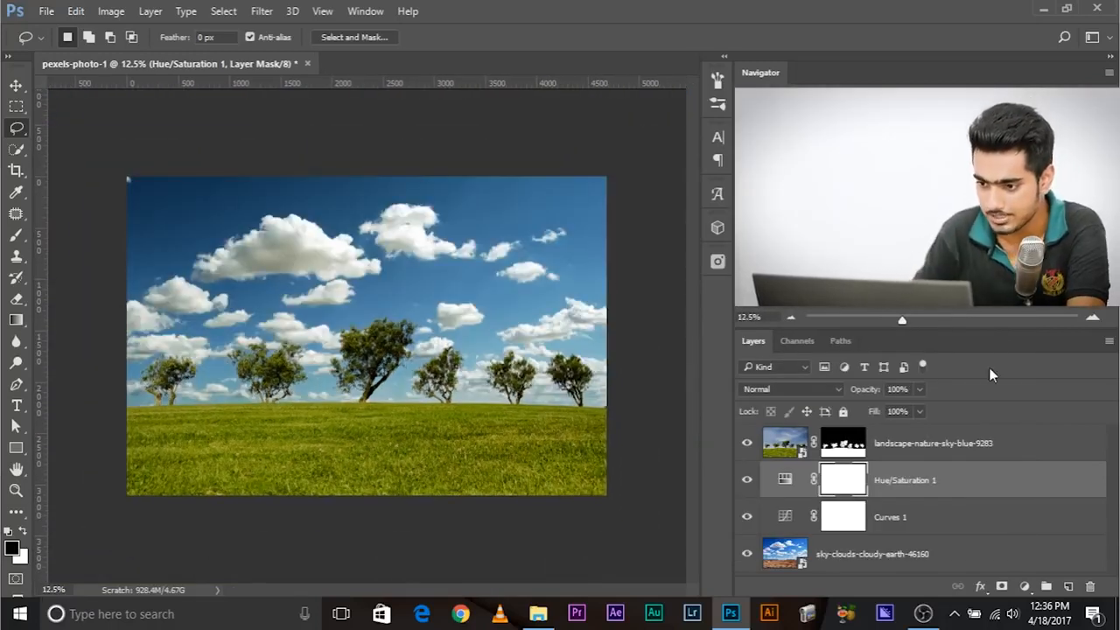
drag(747, 515, 744, 491)
click(746, 517)
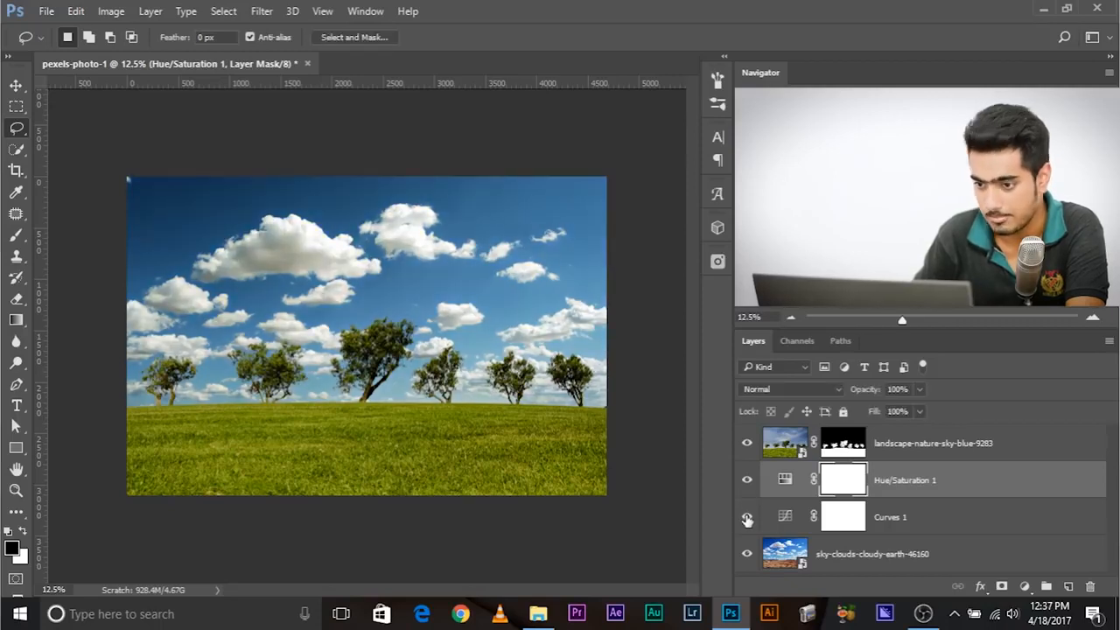
shift+click(847, 446)
shift+click(849, 447)
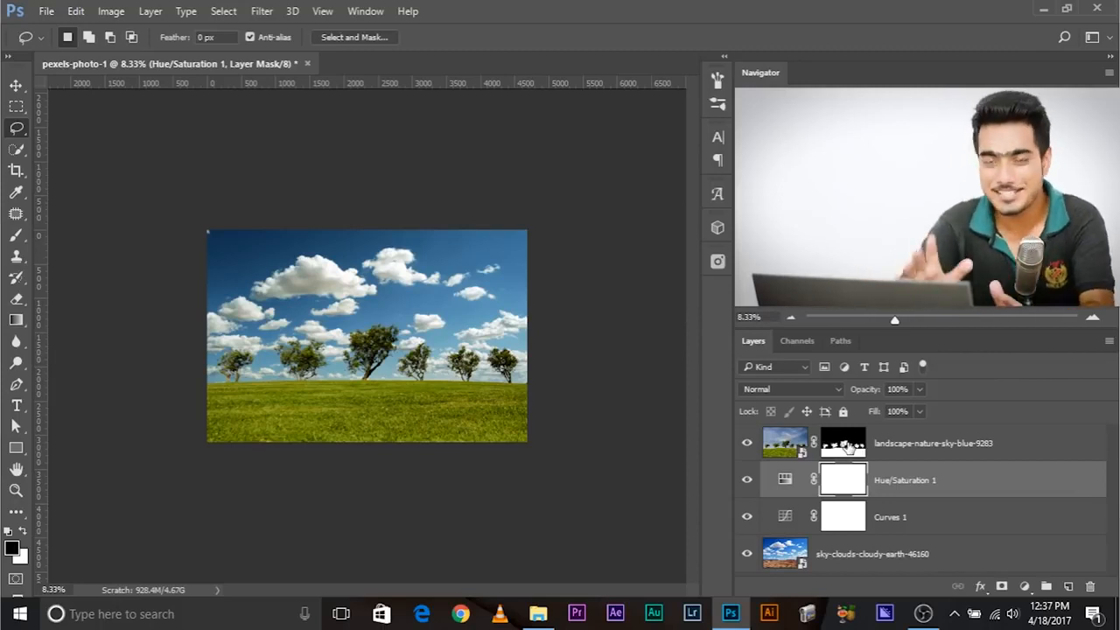
- Delete the cloudy sky photo and its two adjustment layers, and insert the Pexels photo of a sunset over water
drag(1015, 499, 1089, 584)
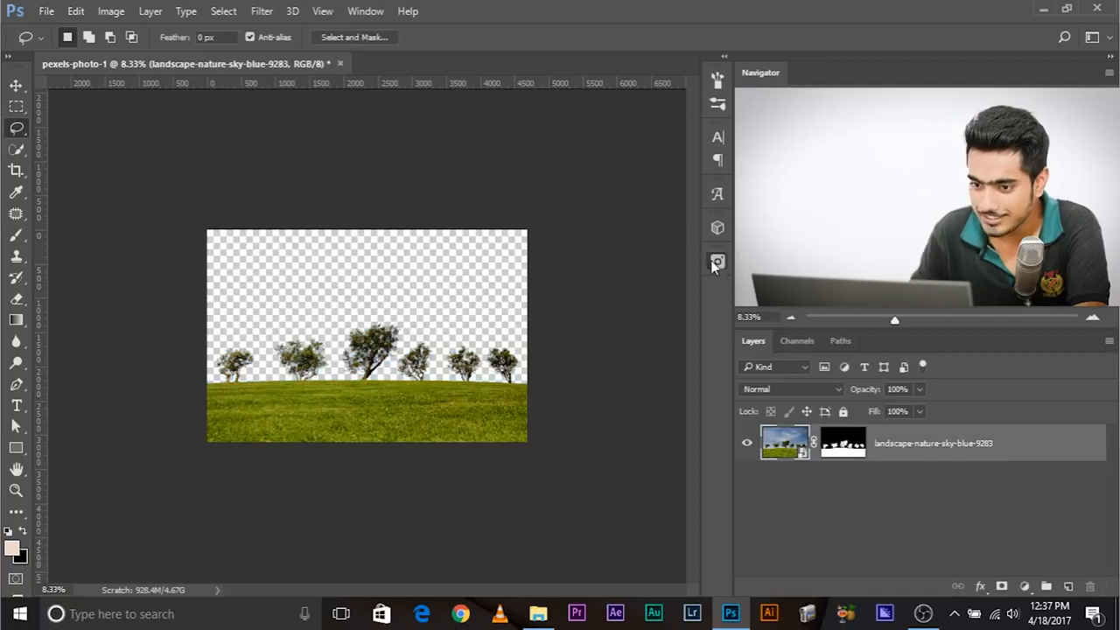
click(718, 261)
scroll(543, 295, down, 5)
scroll(594, 303, up, 5)
drag(691, 136, 696, 437)
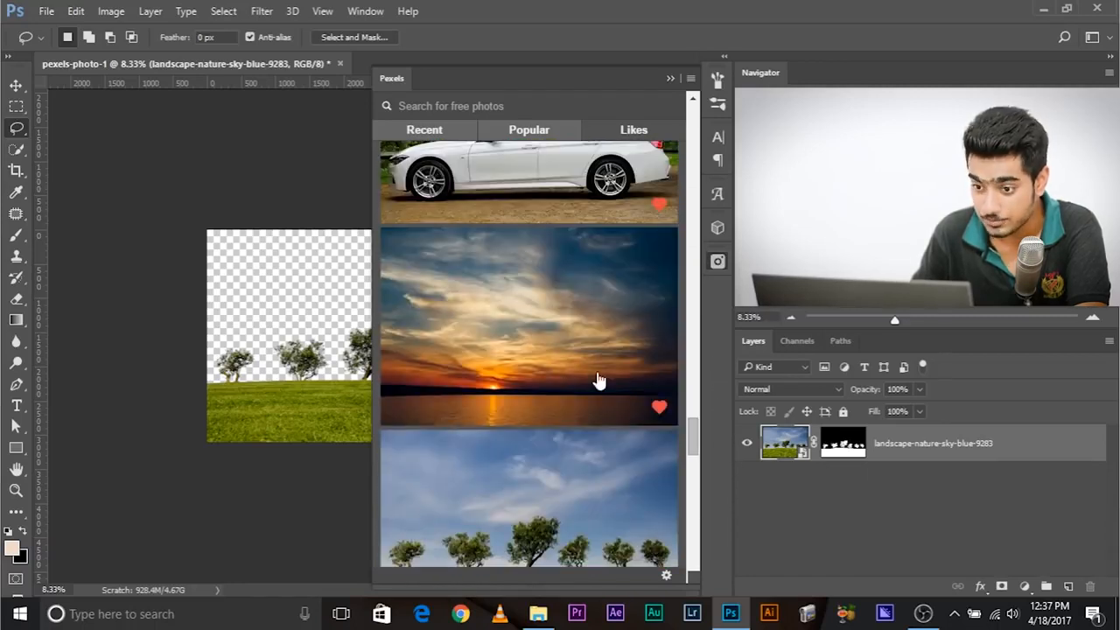
click(571, 334)
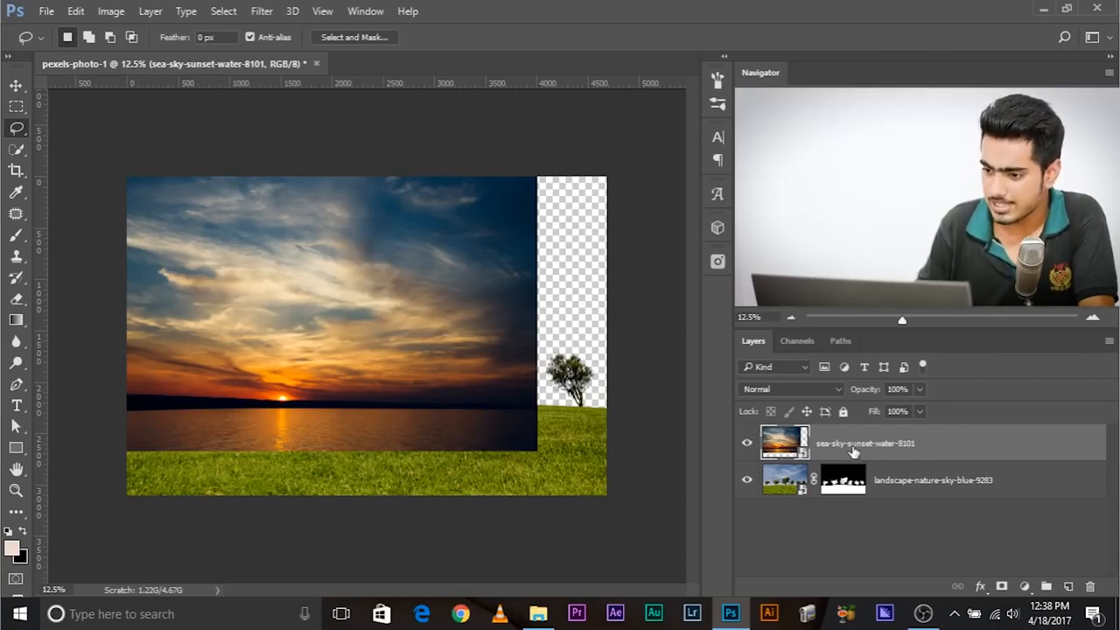
- Move the sunset photo beneath the masked landscape layer, and scale it to 59.23% so it fills the canvas with its glow on the grass horizon
drag(857, 444, 890, 497)
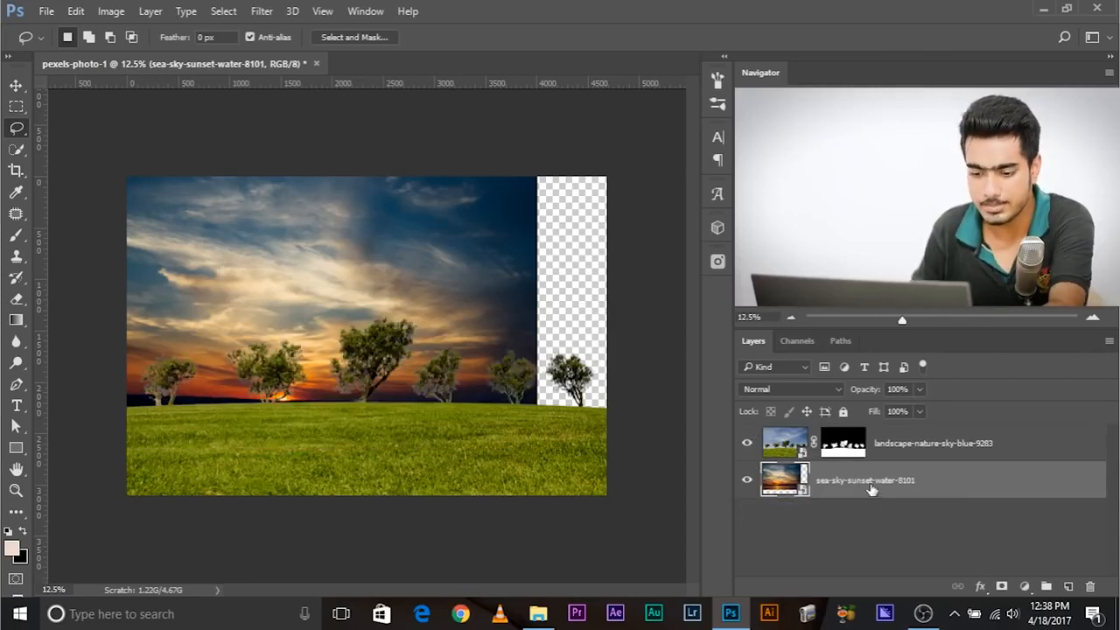
key(ctrl+t)
drag(536, 452, 612, 498)
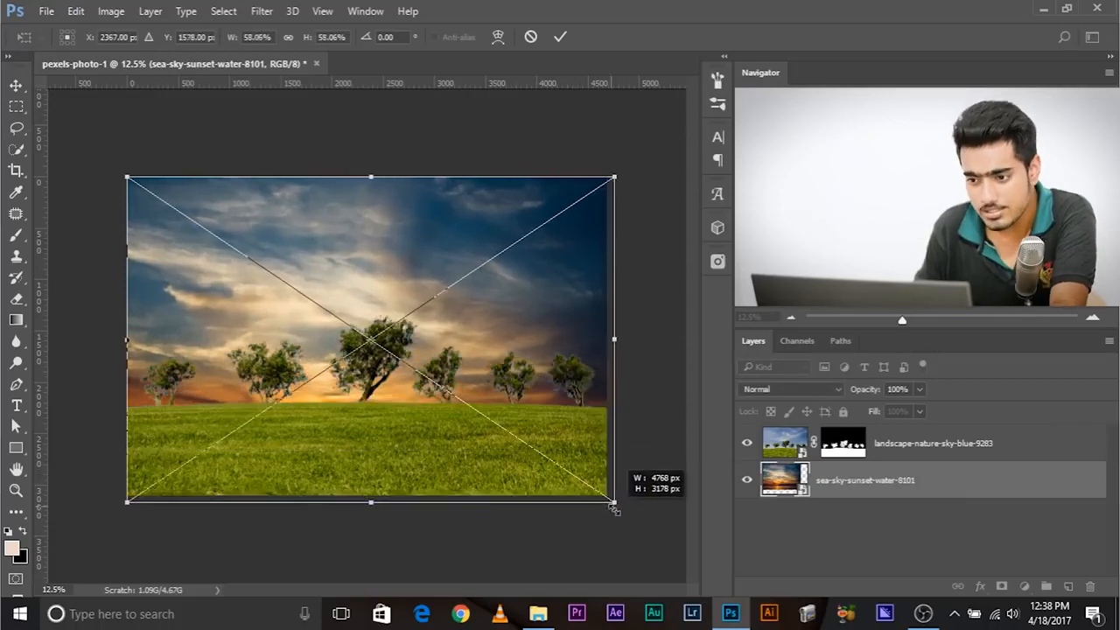
drag(498, 459, 436, 411)
drag(356, 409, 348, 422)
key(Left)
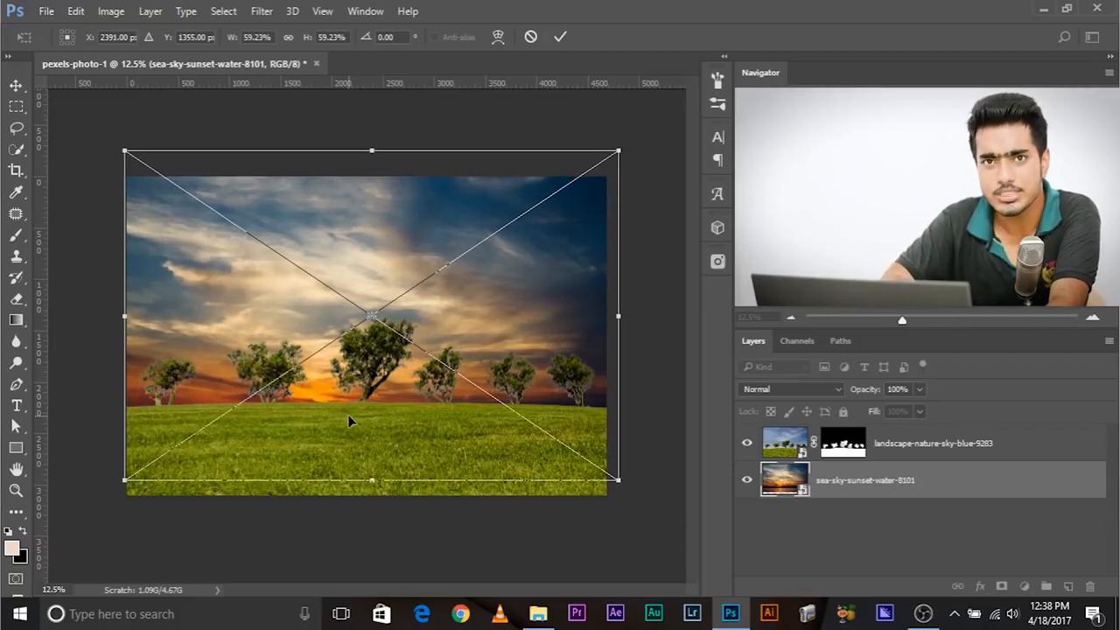
key(Return)
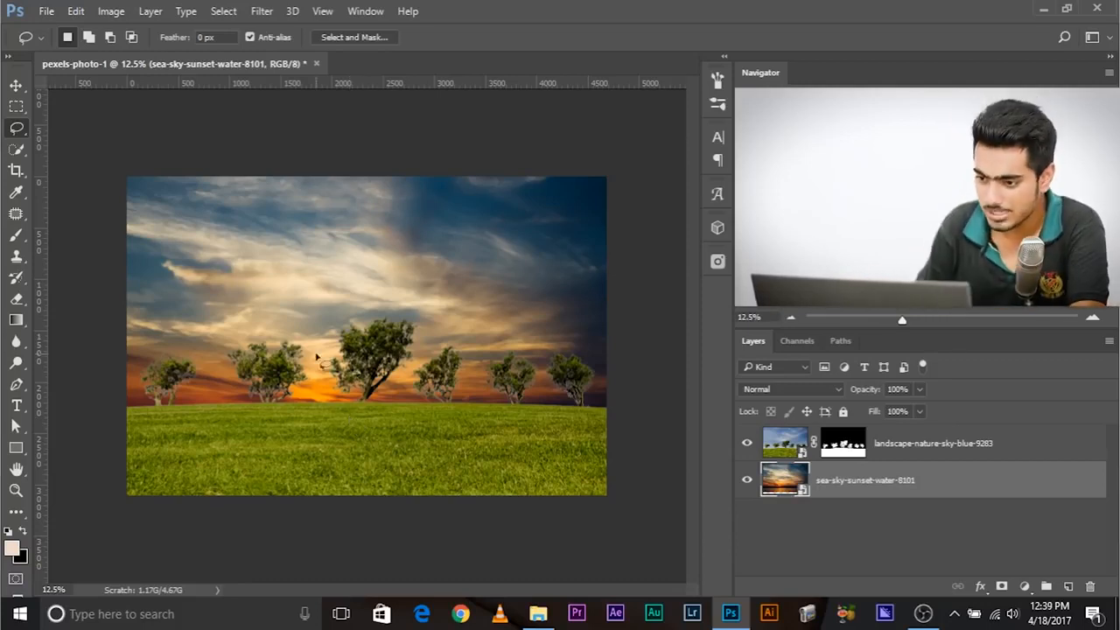
- Add a black Solid Color fill layer above the landscape layer and clip it to the landscape's trees and grass
click(901, 443)
click(1026, 587)
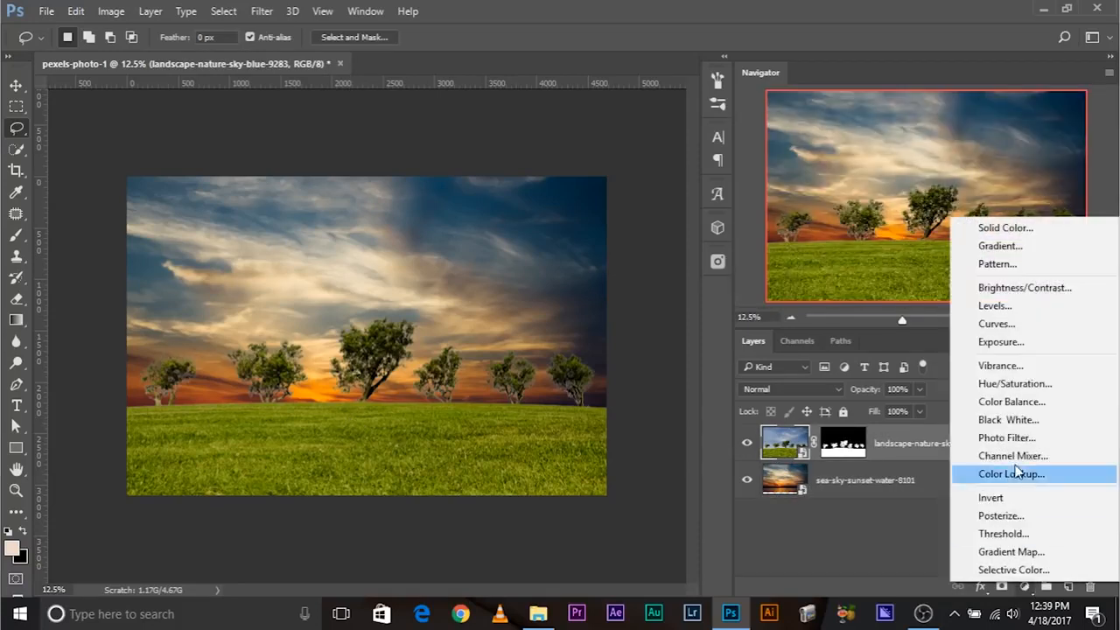
click(1023, 229)
drag(618, 302, 597, 406)
click(945, 193)
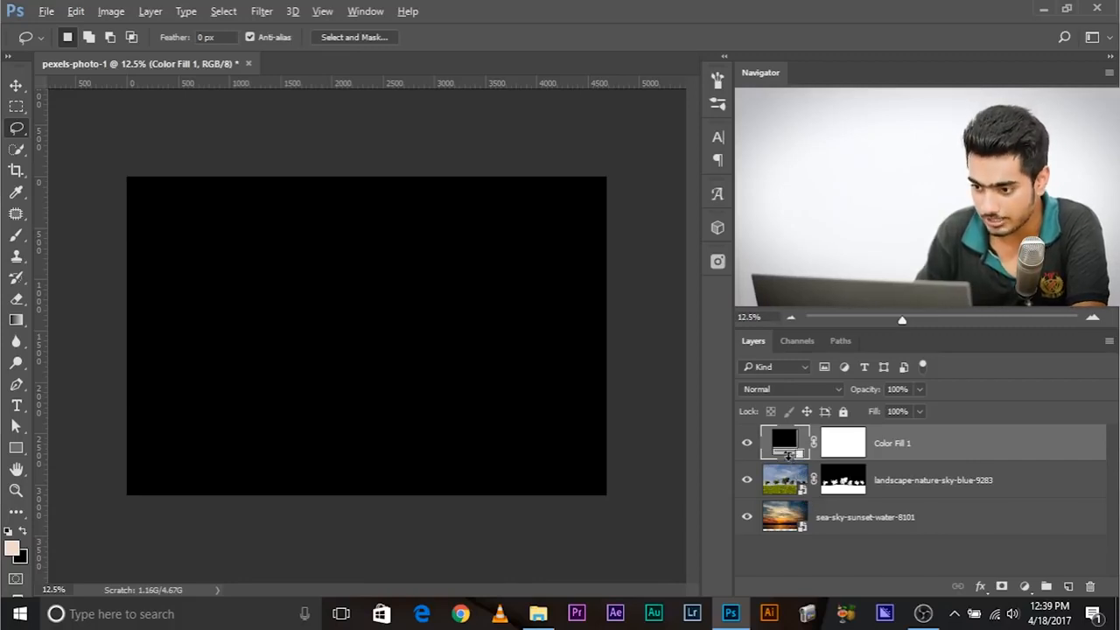
alt+click(787, 461)
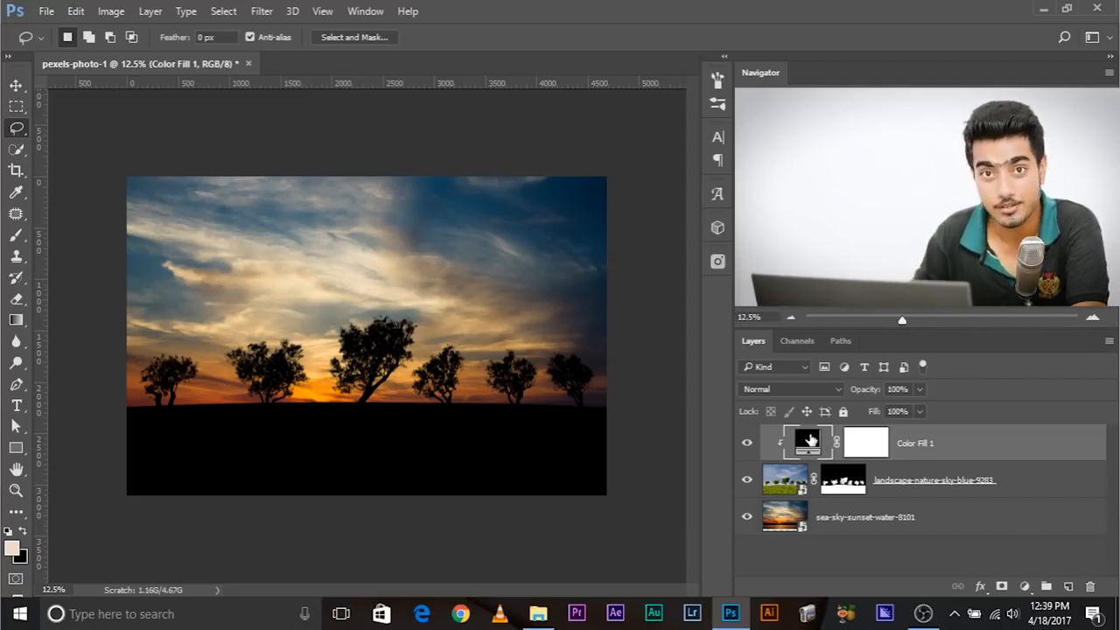
- Try the black fill layer at 60% and 88% opacity, and set it back to 100%
click(919, 412)
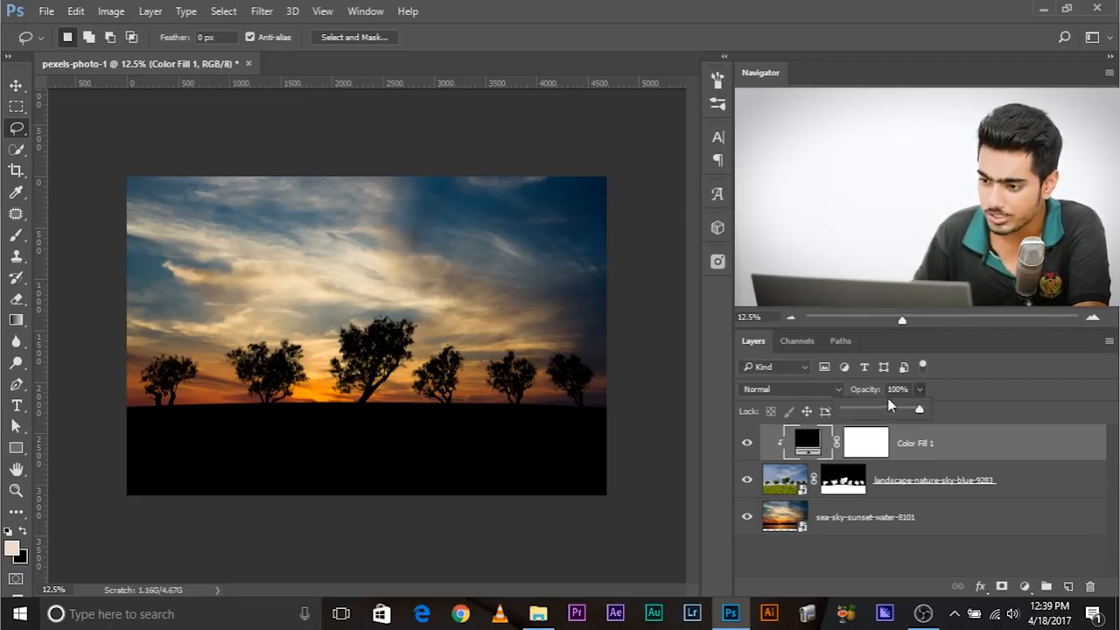
click(884, 408)
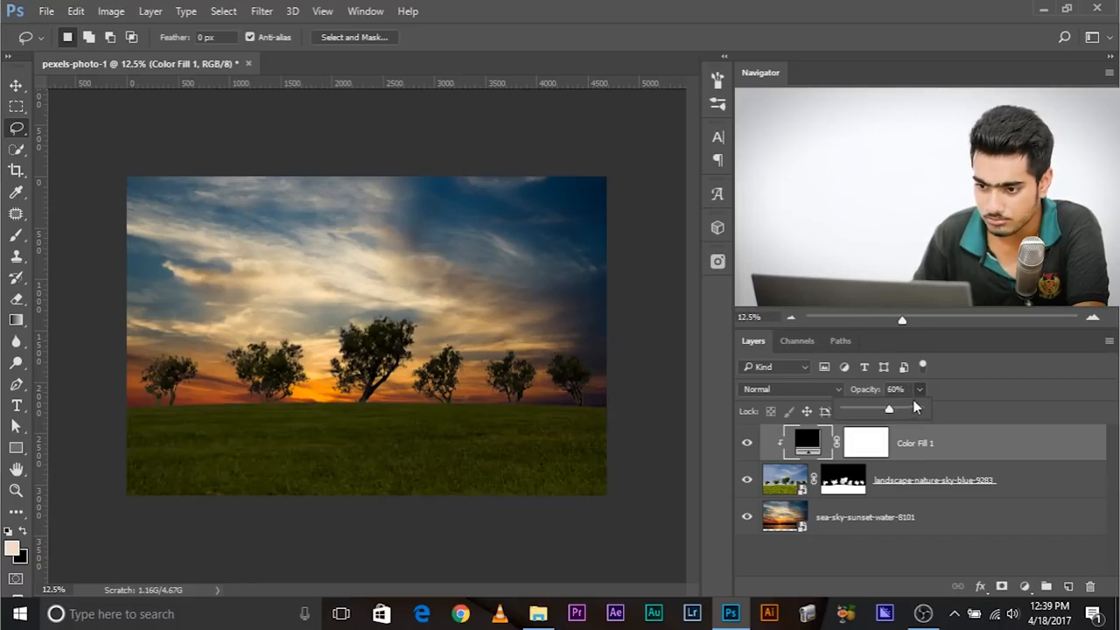
drag(919, 409, 912, 413)
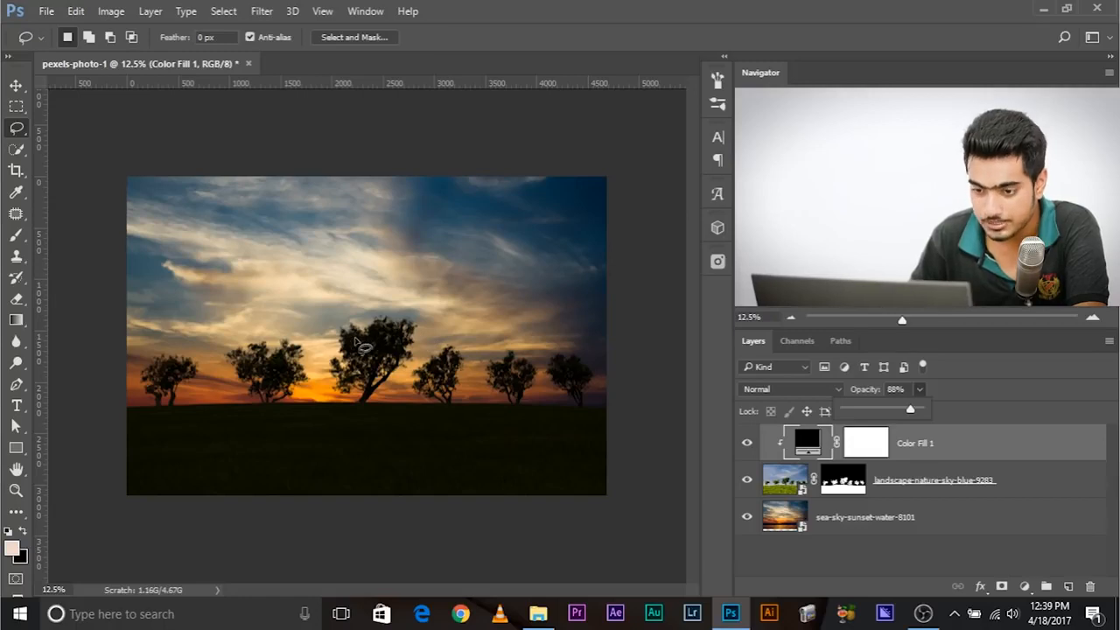
scroll(346, 391, up, 4)
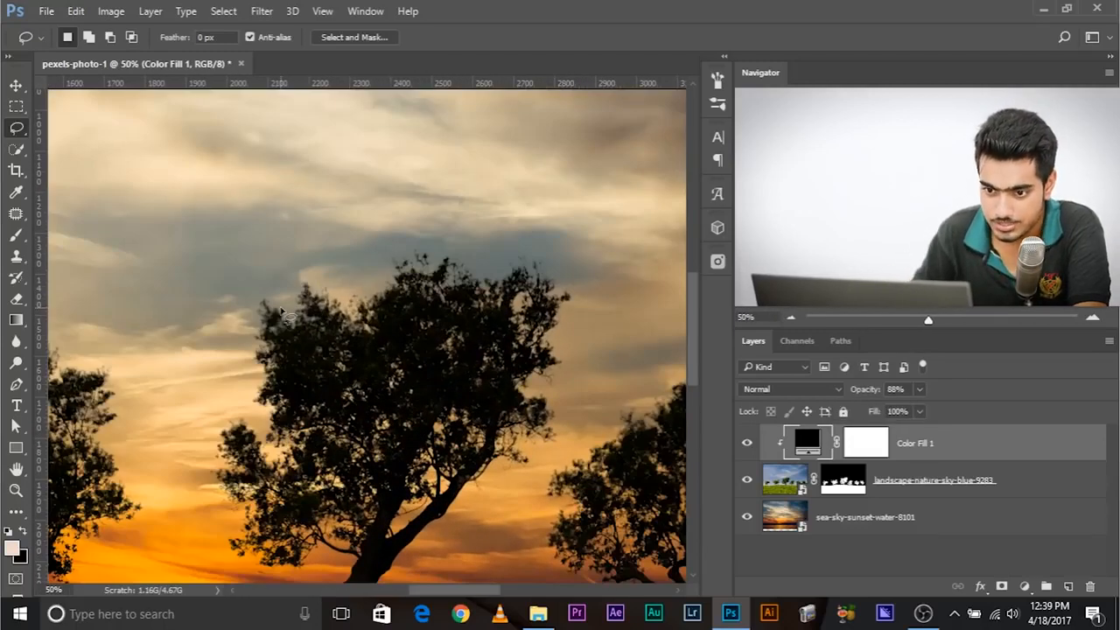
click(919, 390)
drag(918, 411, 971, 413)
click(953, 446)
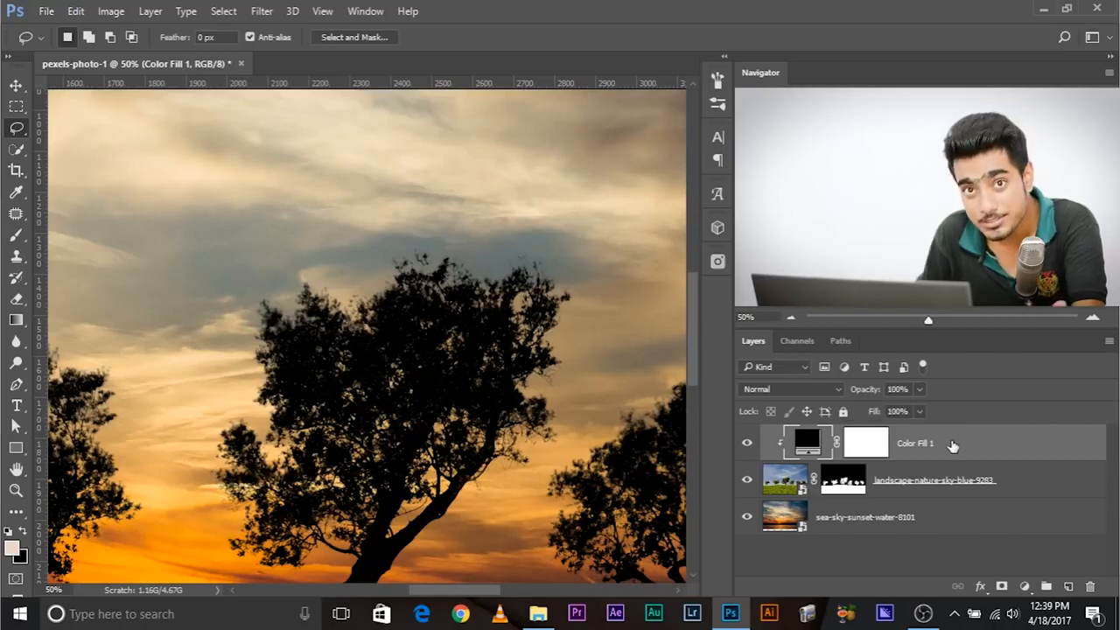